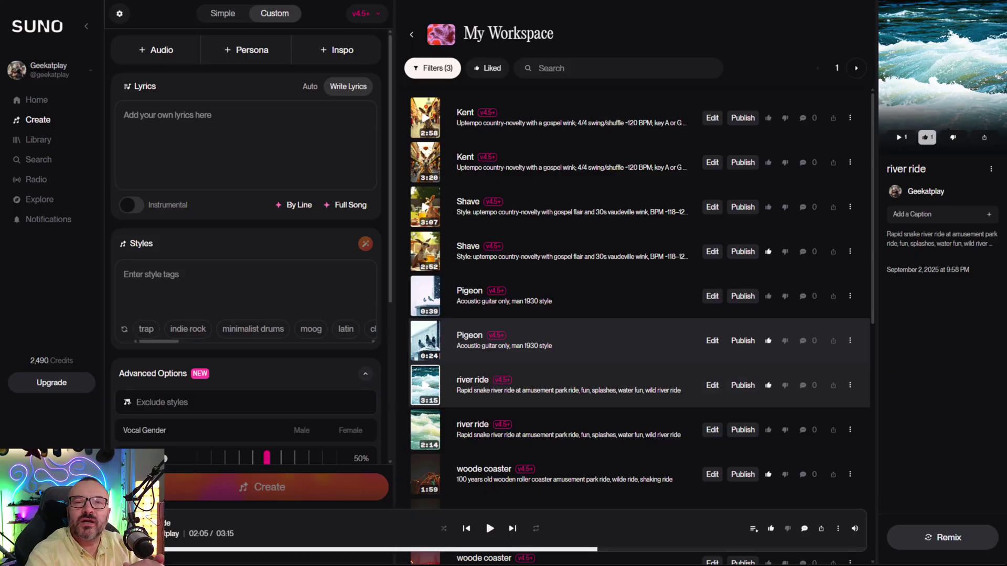
Step: Play and then pause the 24-second Pigeon acoustic guitar track in Suno
{"action": "left_click", "coordinate": [201, 288]}
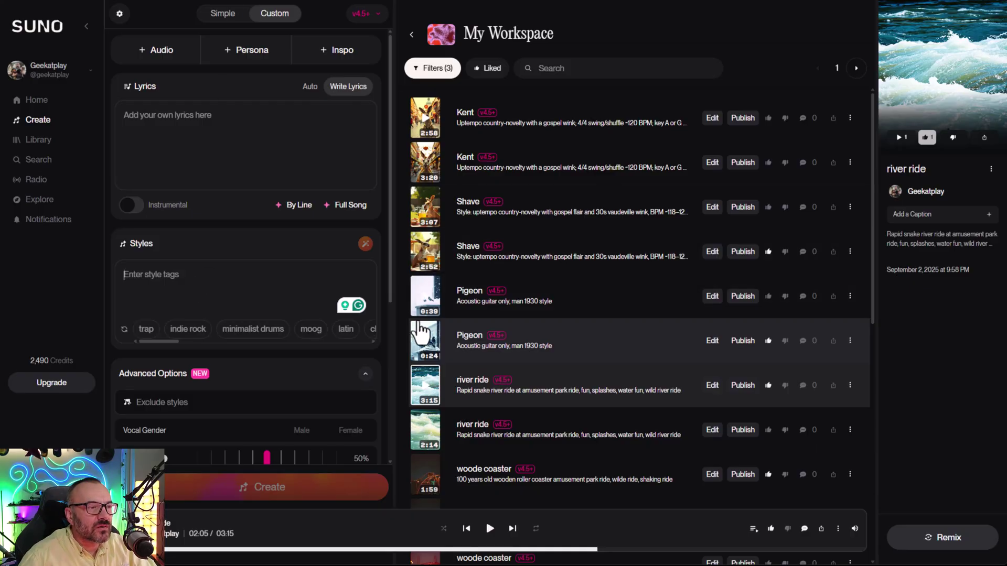
{"action": "left_click", "coordinate": [425, 346]}
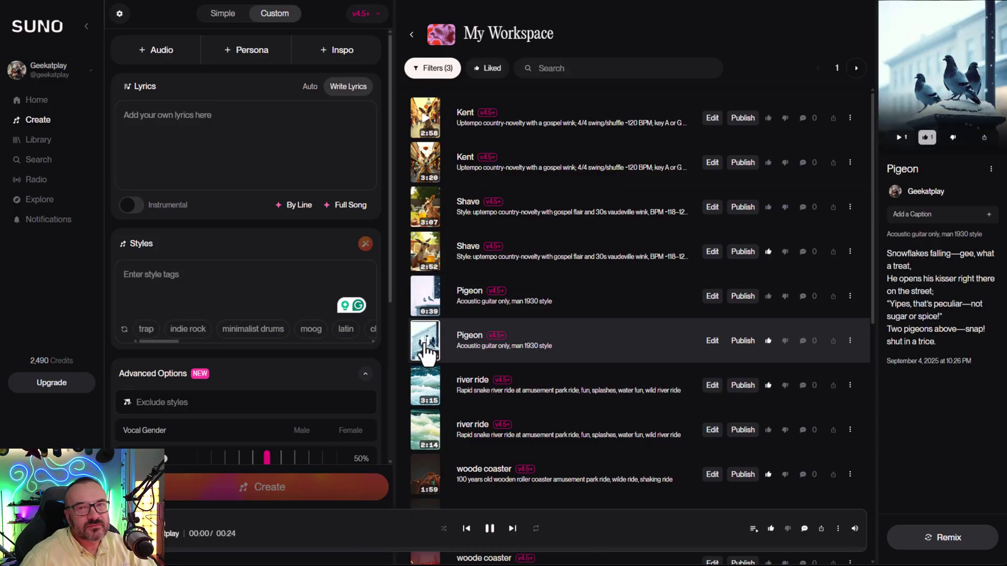
{"action": "left_click", "coordinate": [426, 346]}
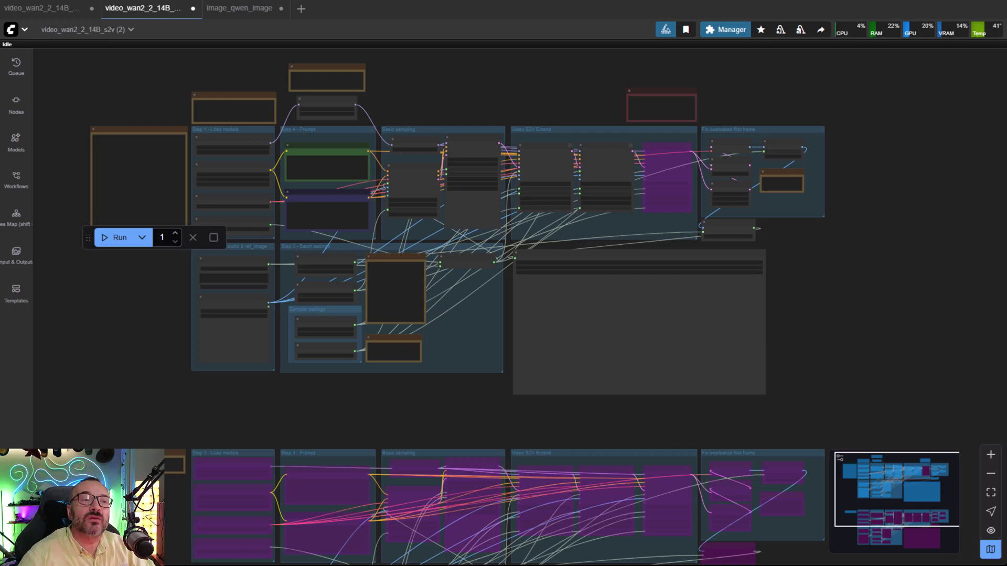
{"action": "scroll", "coordinate": [830, 353], "scroll_direction": "up", "scroll_amount": 4}
{"action": "left_click_drag", "start_coordinate": [778, 254], "coordinate": [930, 365]}
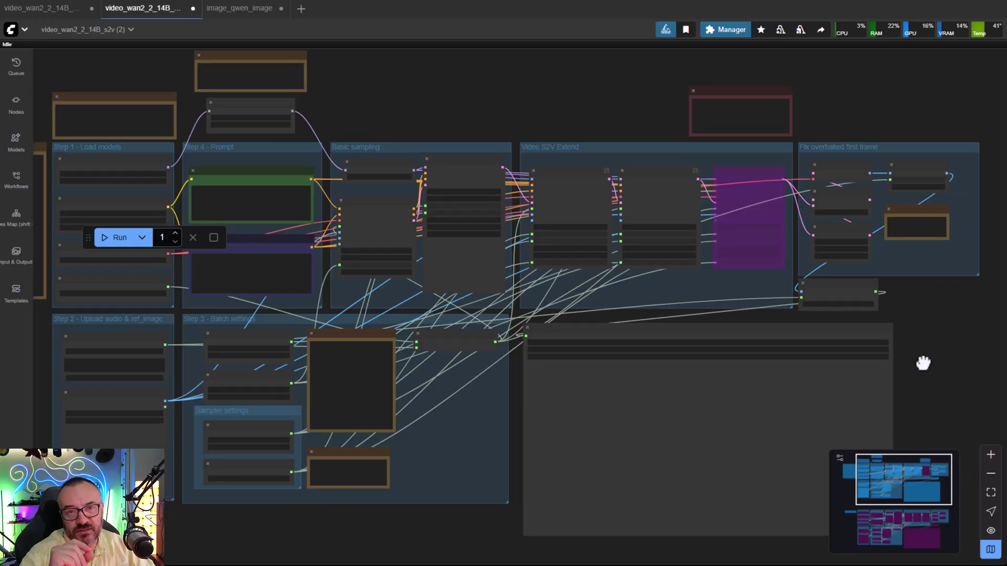
{"action": "left_click_drag", "start_coordinate": [409, 87], "coordinate": [566, 164]}
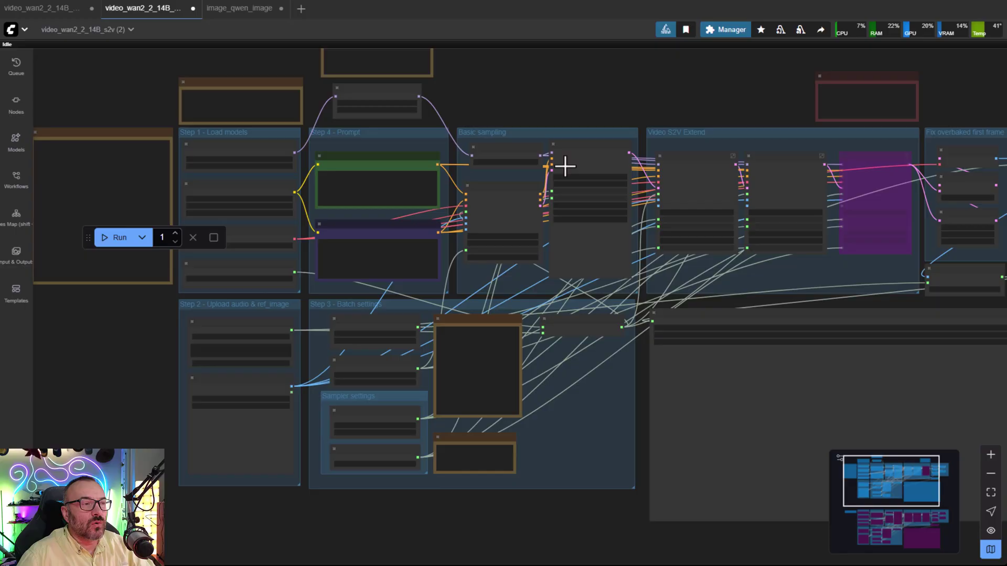
{"action": "scroll", "coordinate": [566, 165], "scroll_direction": "up", "scroll_amount": 3}
{"action": "left_click_drag", "start_coordinate": [516, 131], "coordinate": [373, 121]}
{"action": "scroll", "coordinate": [637, 208], "scroll_direction": "up", "scroll_amount": 1}
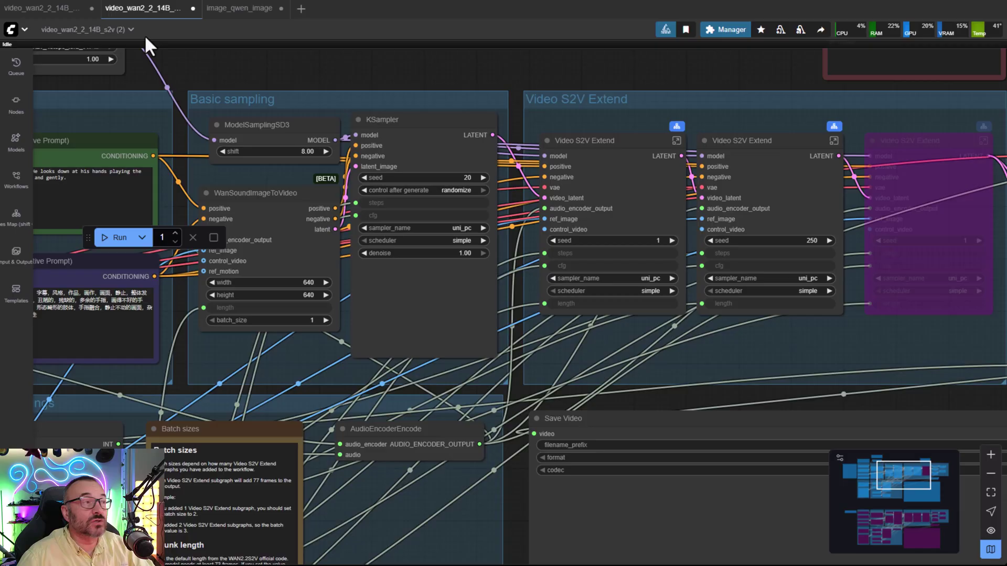
{"action": "left_click", "coordinate": [45, 9]}
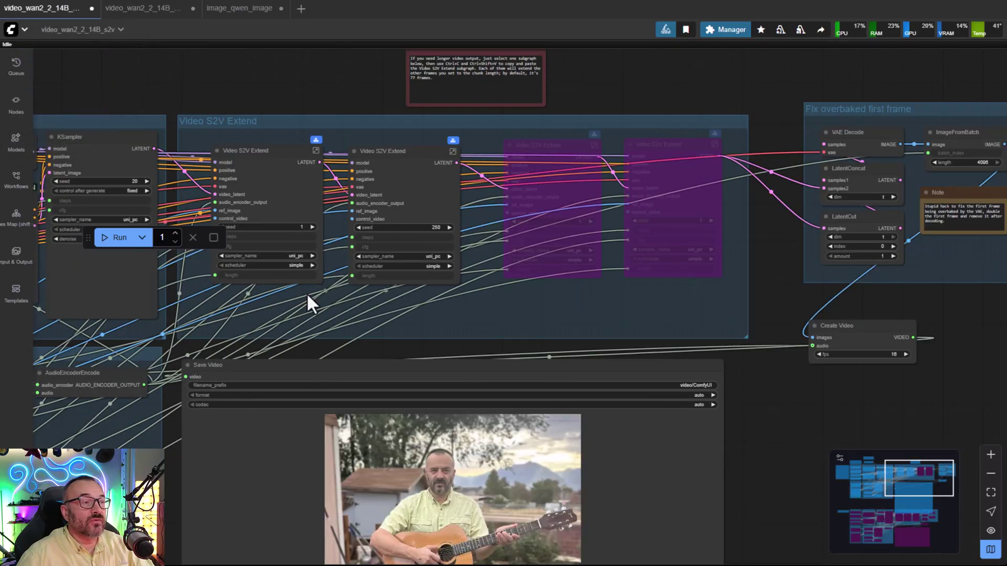
{"action": "left_click_drag", "start_coordinate": [306, 292], "coordinate": [659, 366]}
{"action": "scroll", "coordinate": [428, 322], "scroll_direction": "up", "scroll_amount": 4}
{"action": "left_click", "coordinate": [117, 9]}
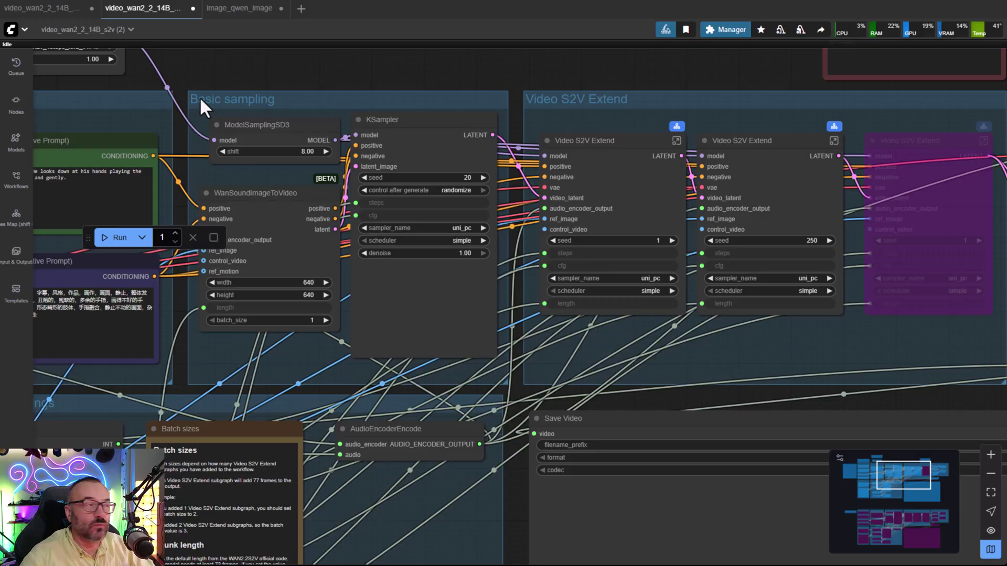
{"action": "left_click", "coordinate": [13, 30]}
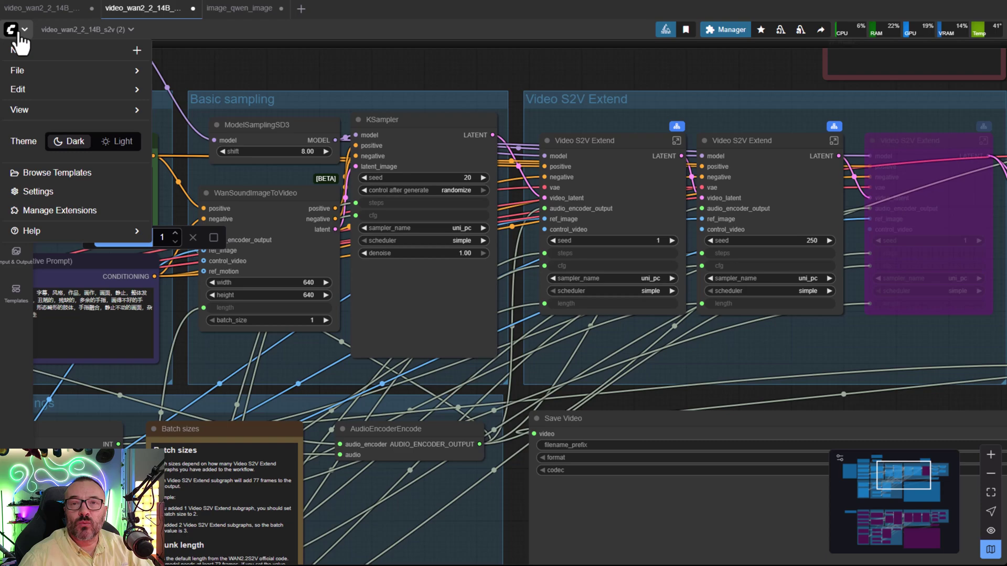
{"action": "left_click", "coordinate": [61, 231]}
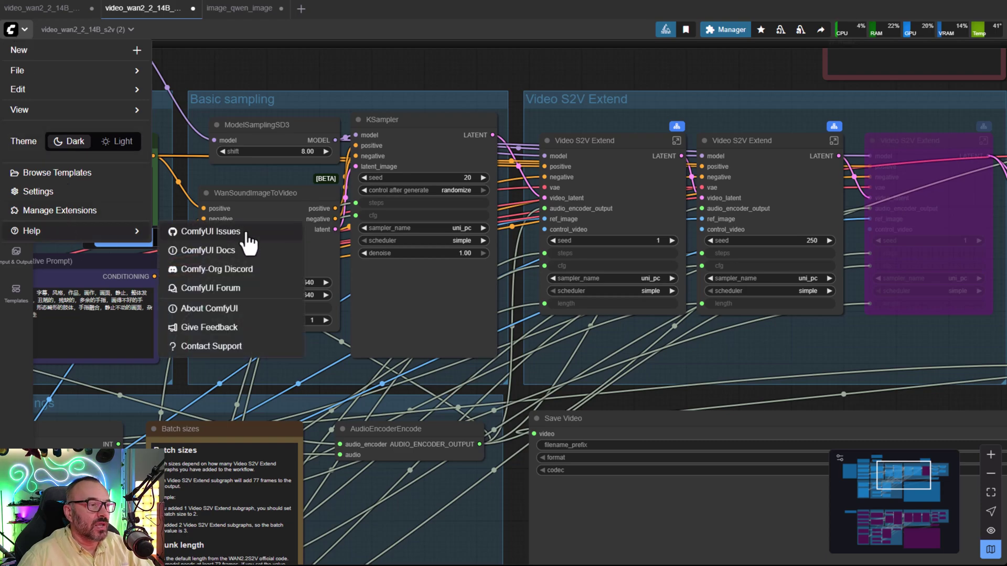
{"action": "left_click", "coordinate": [222, 310]}
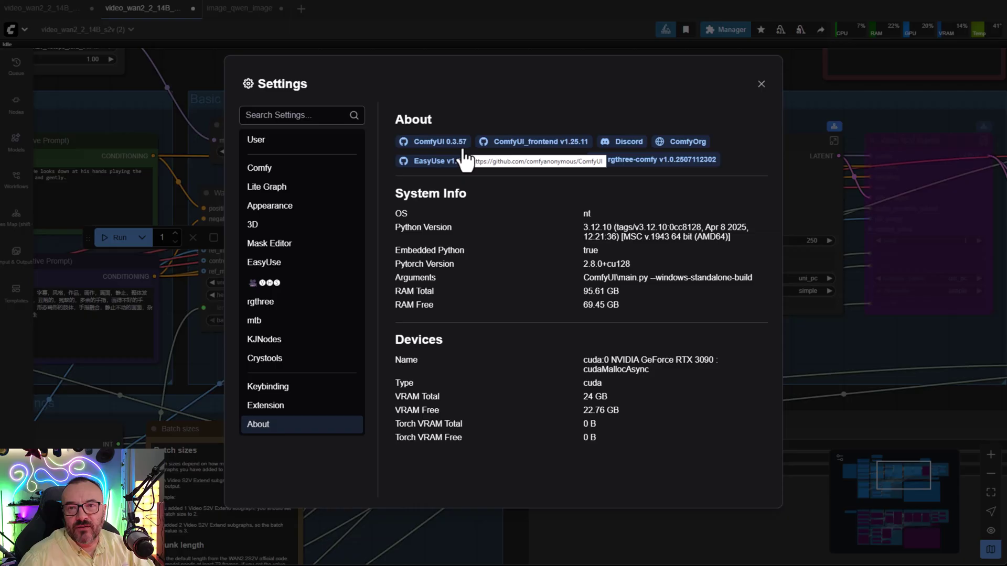
{"action": "left_click", "coordinate": [761, 84]}
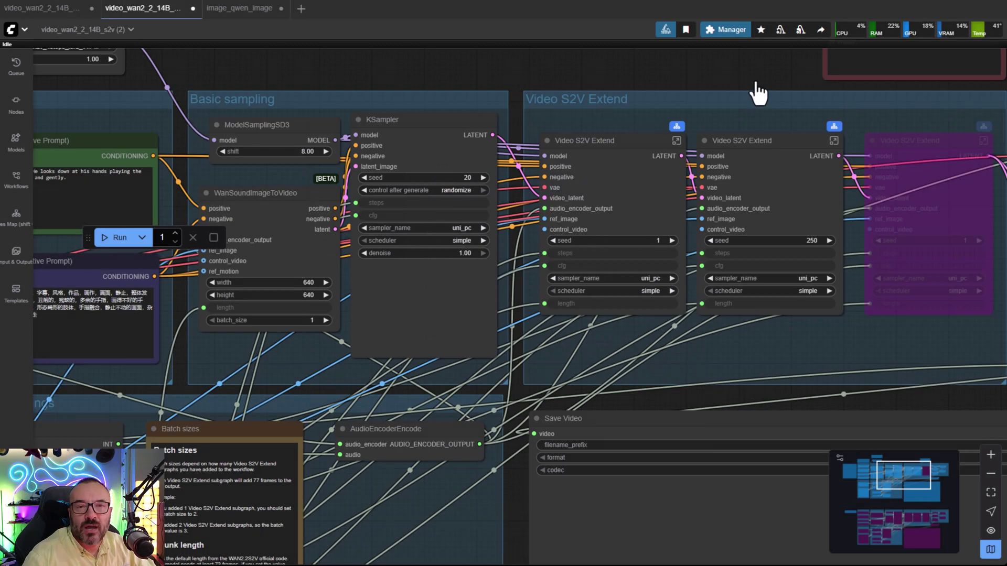
{"action": "left_click", "coordinate": [22, 36]}
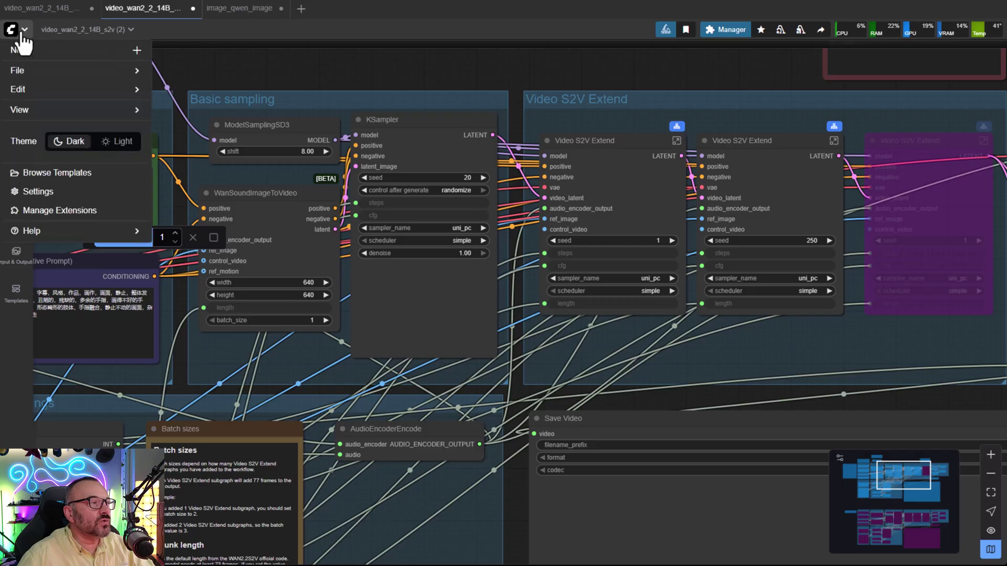
{"action": "left_click", "coordinate": [34, 175]}
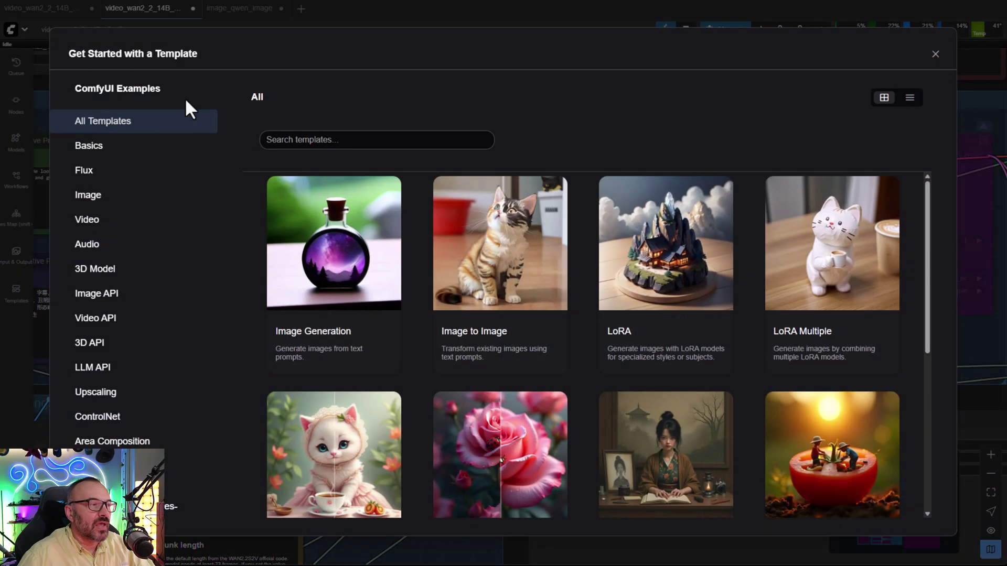
{"action": "left_click", "coordinate": [124, 223]}
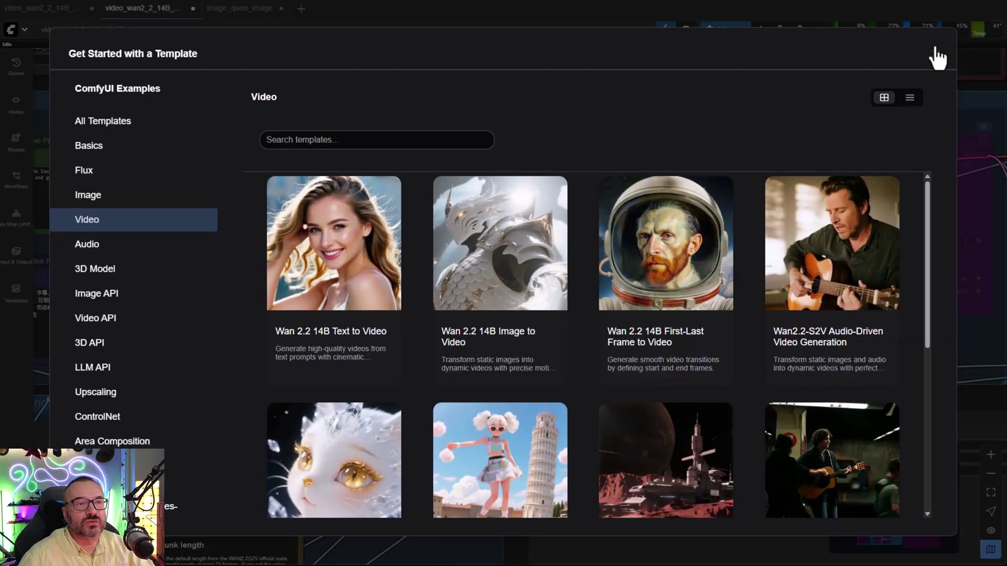
{"action": "left_click", "coordinate": [936, 53]}
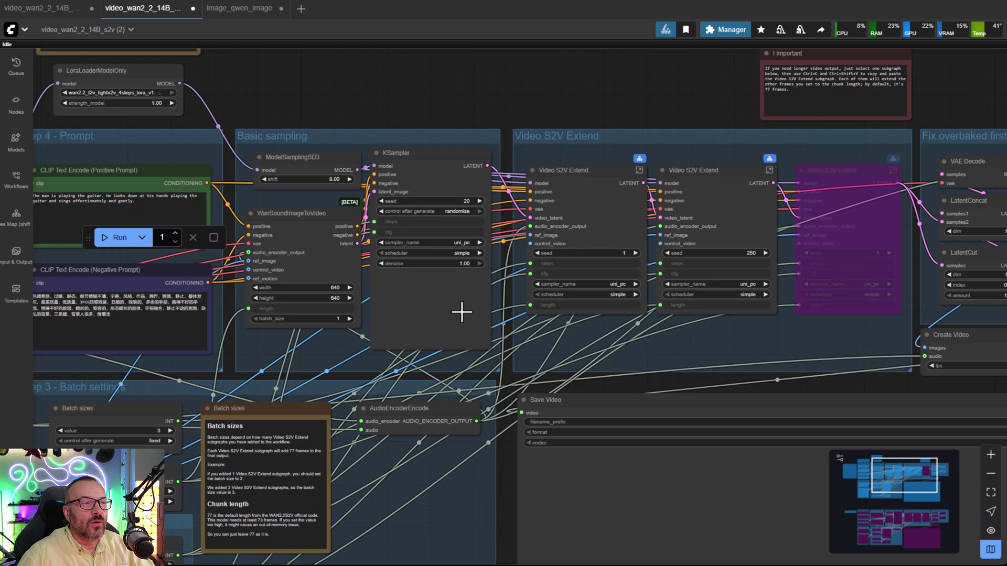
{"action": "scroll", "coordinate": [461, 312], "scroll_direction": "down", "scroll_amount": 5}
{"action": "scroll", "coordinate": [512, 401], "scroll_direction": "up", "scroll_amount": 2}
{"action": "scroll", "coordinate": [668, 285], "scroll_direction": "down", "scroll_amount": 4}
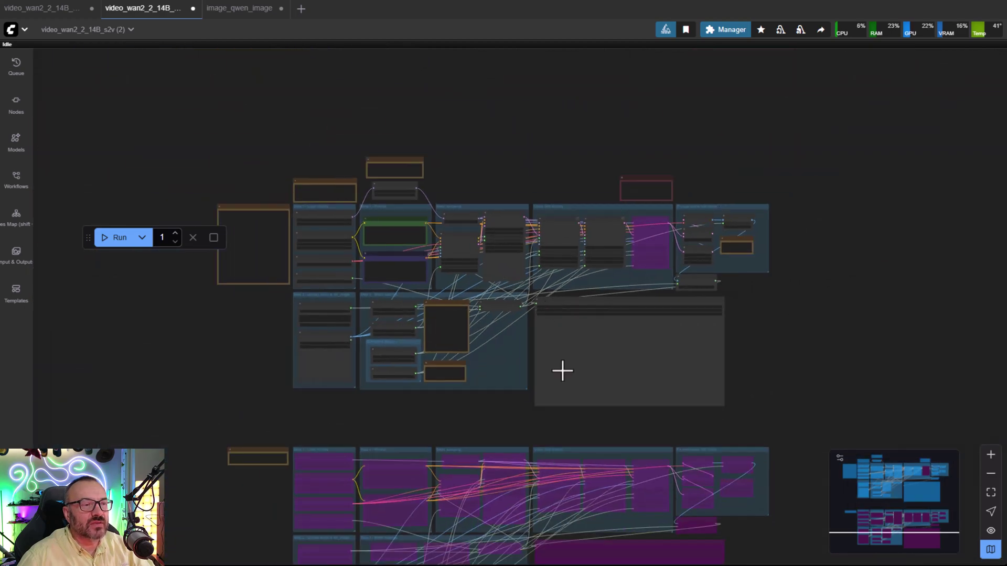
{"action": "left_click_drag", "start_coordinate": [563, 371], "coordinate": [566, 274]}
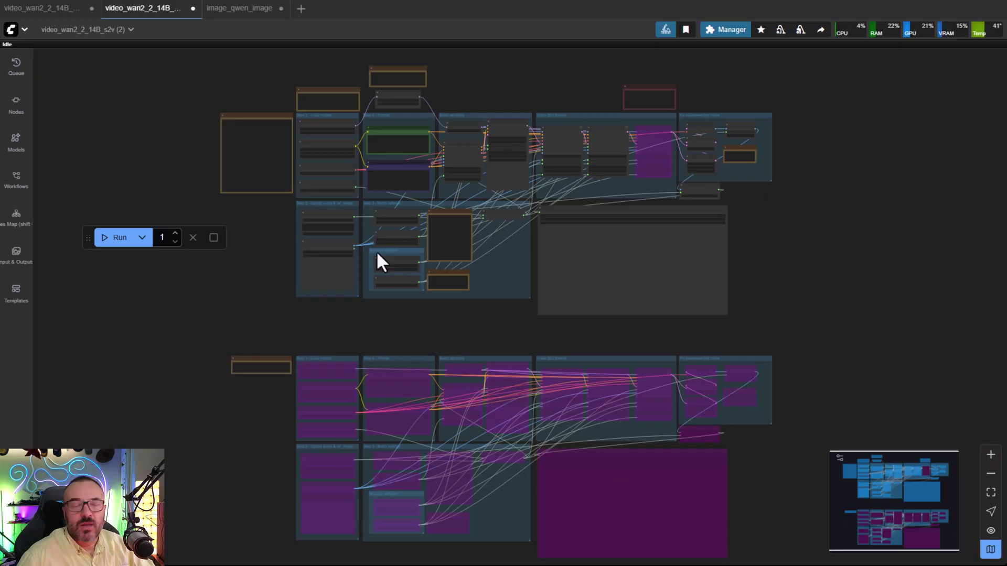
{"action": "scroll", "coordinate": [366, 270], "scroll_direction": "up", "scroll_amount": 5}
{"action": "left_click", "coordinate": [271, 193]}
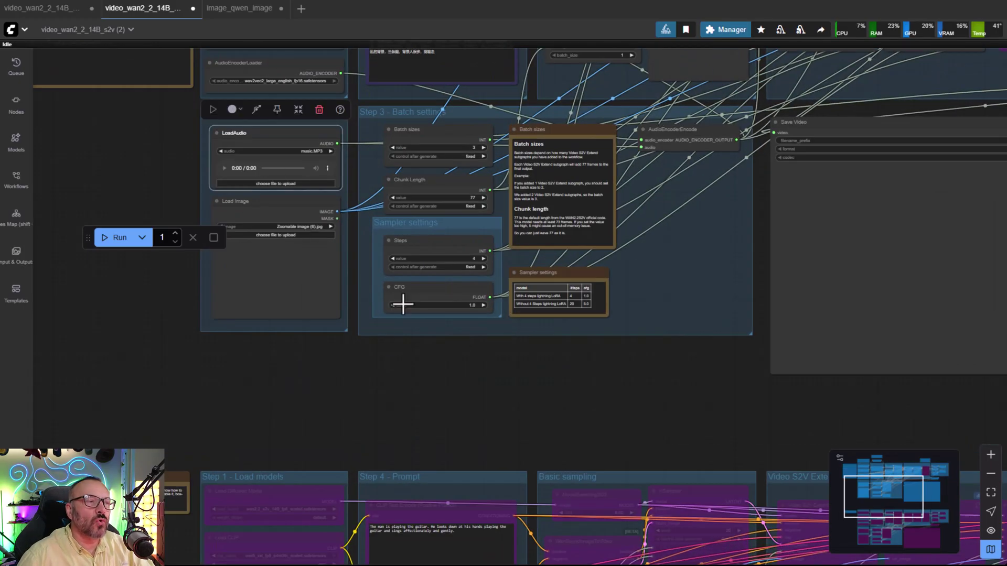
{"action": "left_click_drag", "start_coordinate": [140, 184], "coordinate": [329, 355]}
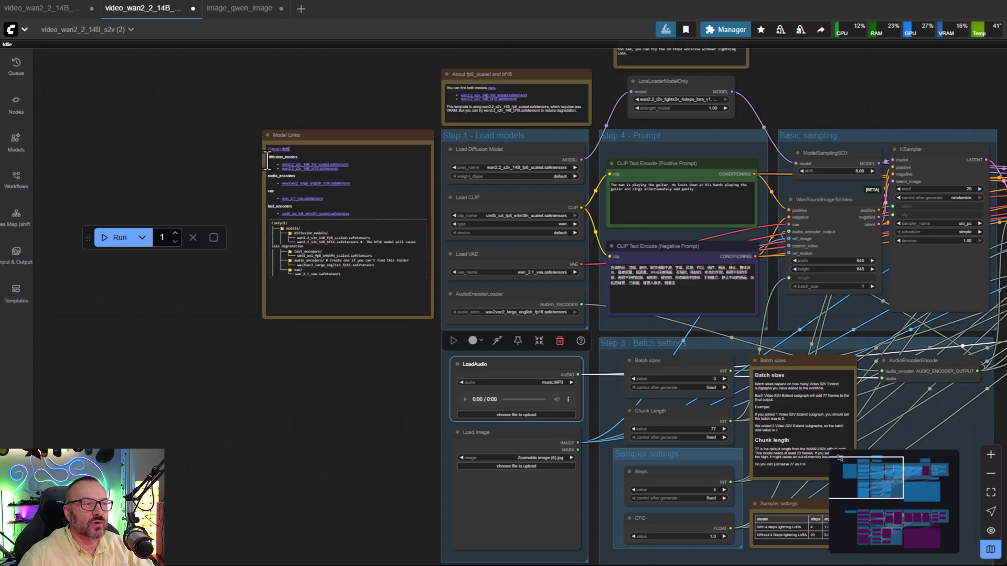
{"action": "scroll", "coordinate": [381, 81], "scroll_direction": "up", "scroll_amount": 5}
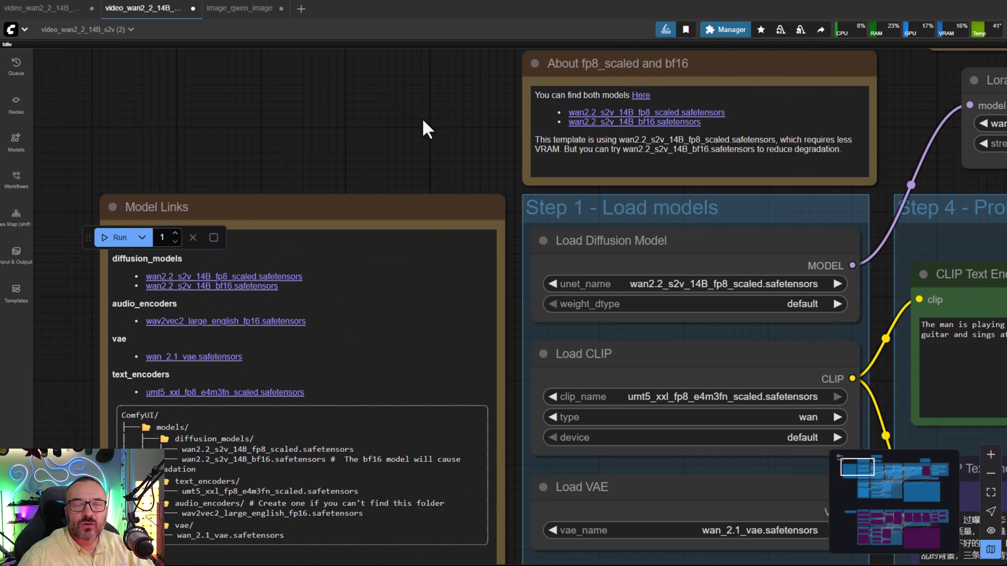
{"action": "left_click_drag", "start_coordinate": [427, 128], "coordinate": [549, 50]}
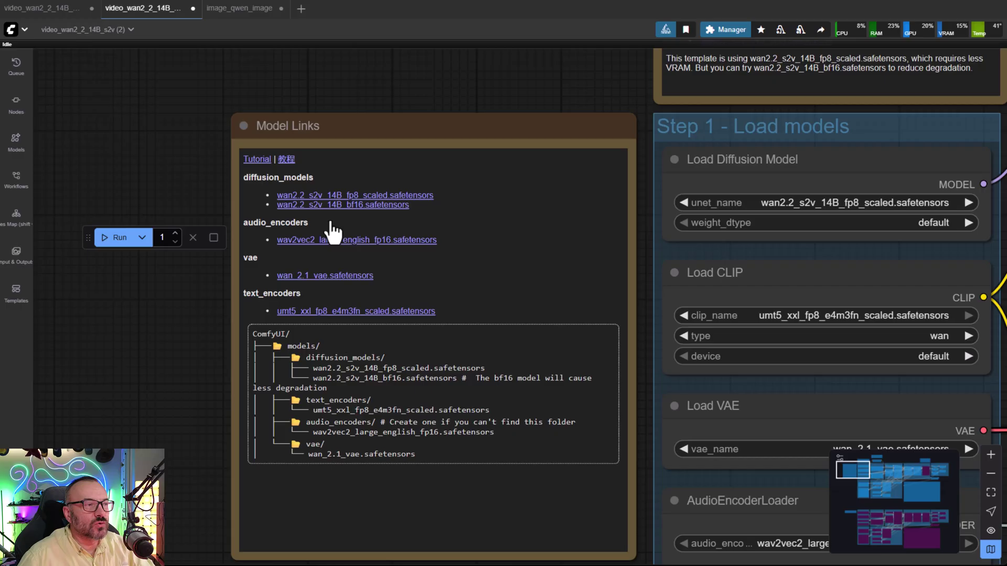
{"action": "scroll", "coordinate": [191, 362], "scroll_direction": "up", "scroll_amount": 1}
{"action": "scroll", "coordinate": [189, 362], "scroll_direction": "up", "scroll_amount": 1}
{"action": "left_click_drag", "start_coordinate": [180, 348], "coordinate": [112, 293]}
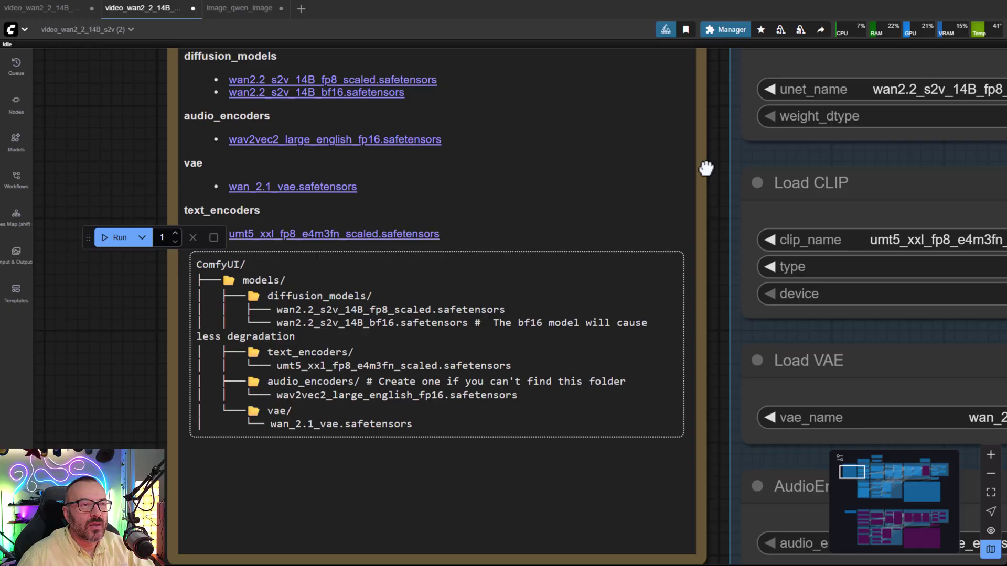
{"action": "left_click_drag", "start_coordinate": [706, 168], "coordinate": [786, 239]}
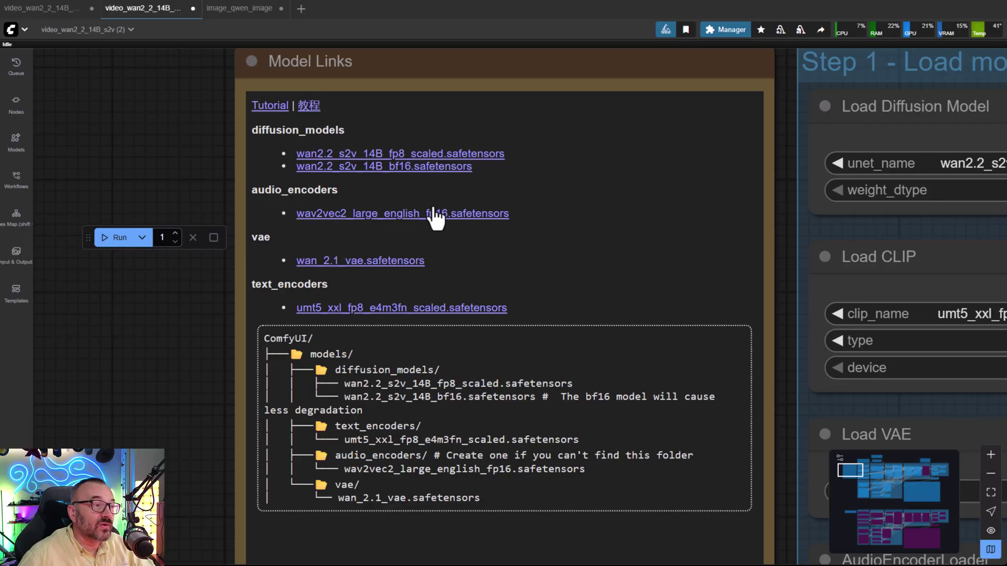
{"action": "left_click_drag", "start_coordinate": [774, 324], "coordinate": [417, 355]}
{"action": "scroll", "coordinate": [418, 357], "scroll_direction": "down", "scroll_amount": 5}
{"action": "left_click_drag", "start_coordinate": [665, 143], "coordinate": [495, 38]}
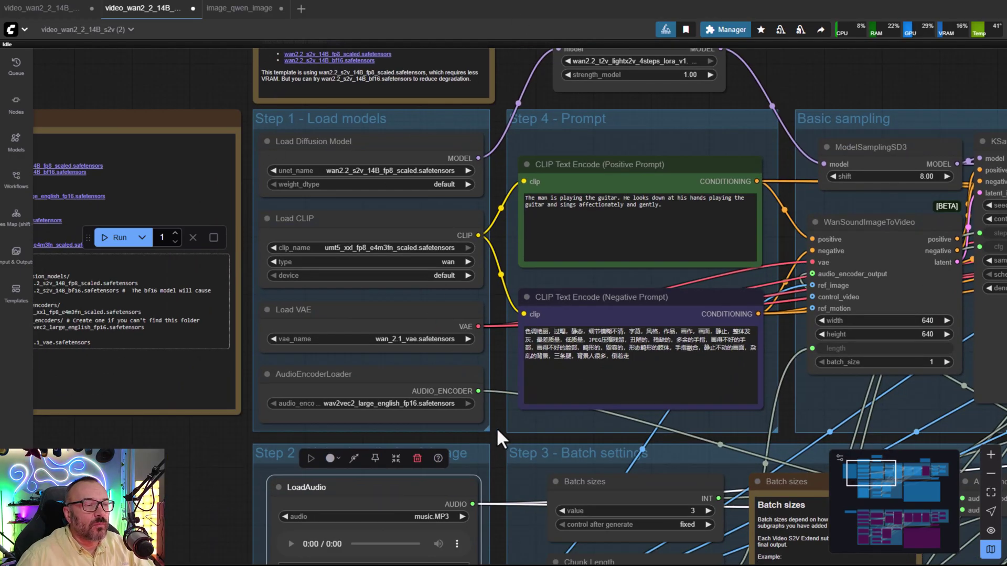
{"action": "left_click_drag", "start_coordinate": [502, 440], "coordinate": [760, 363]}
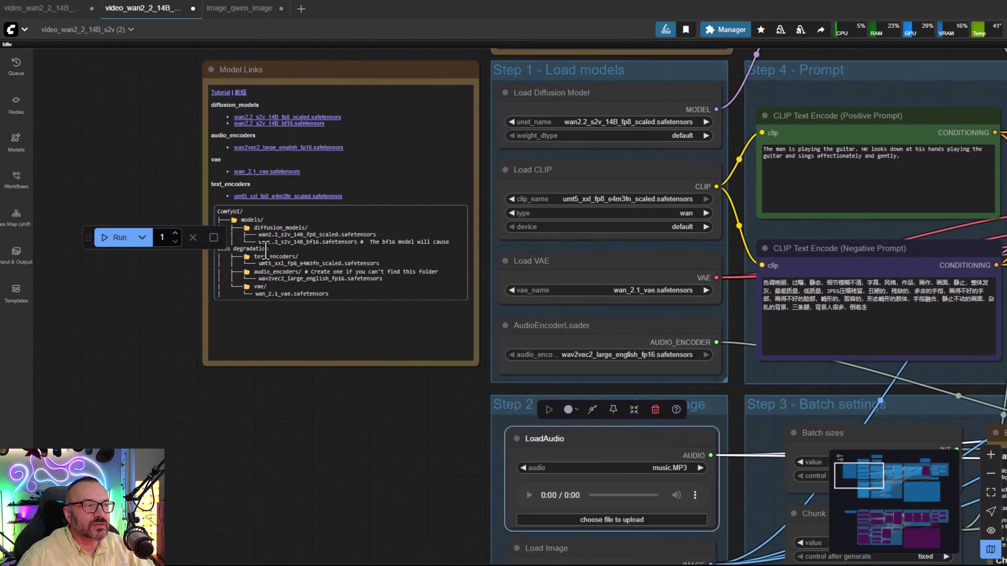
{"action": "scroll", "coordinate": [436, 367], "scroll_direction": "down", "scroll_amount": 3}
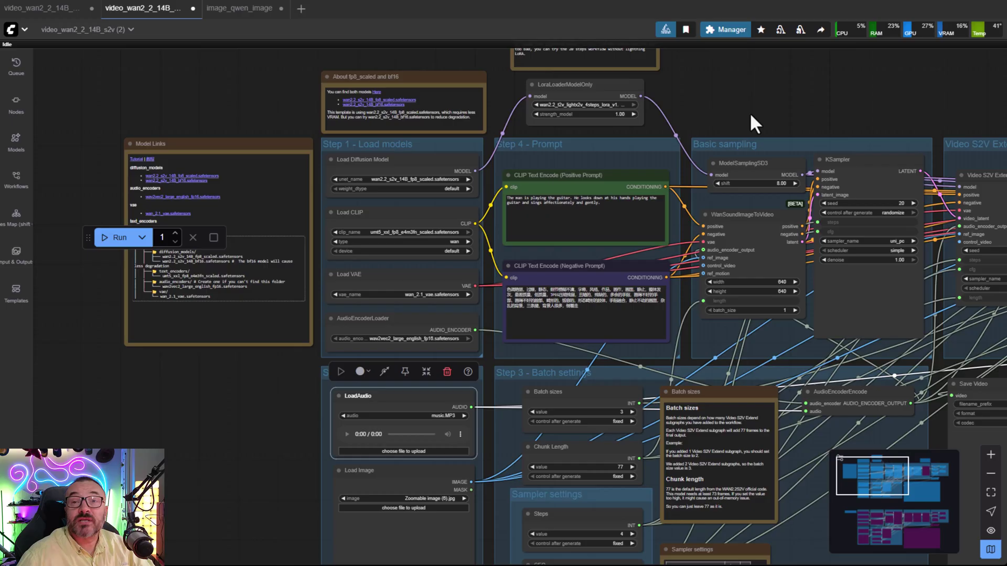
{"action": "scroll", "coordinate": [395, 176], "scroll_direction": "up", "scroll_amount": 5}
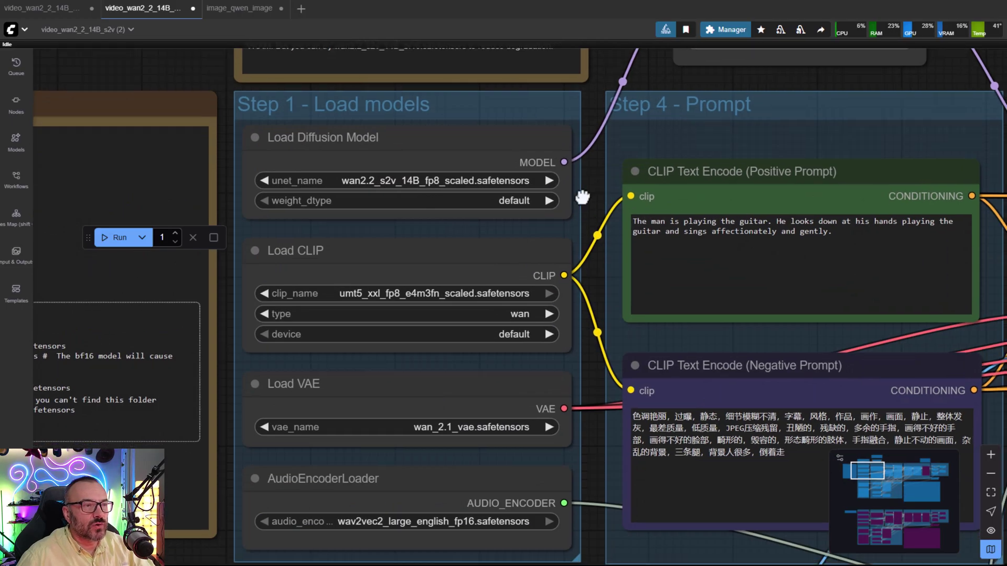
{"action": "left_click_drag", "start_coordinate": [581, 196], "coordinate": [655, 137]}
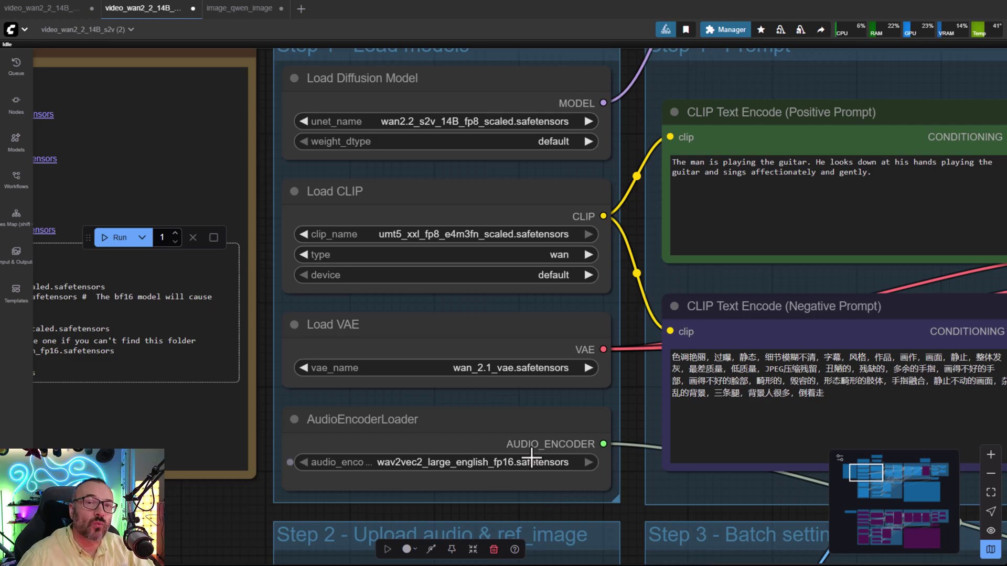
{"action": "scroll", "coordinate": [637, 463], "scroll_direction": "down", "scroll_amount": 10}
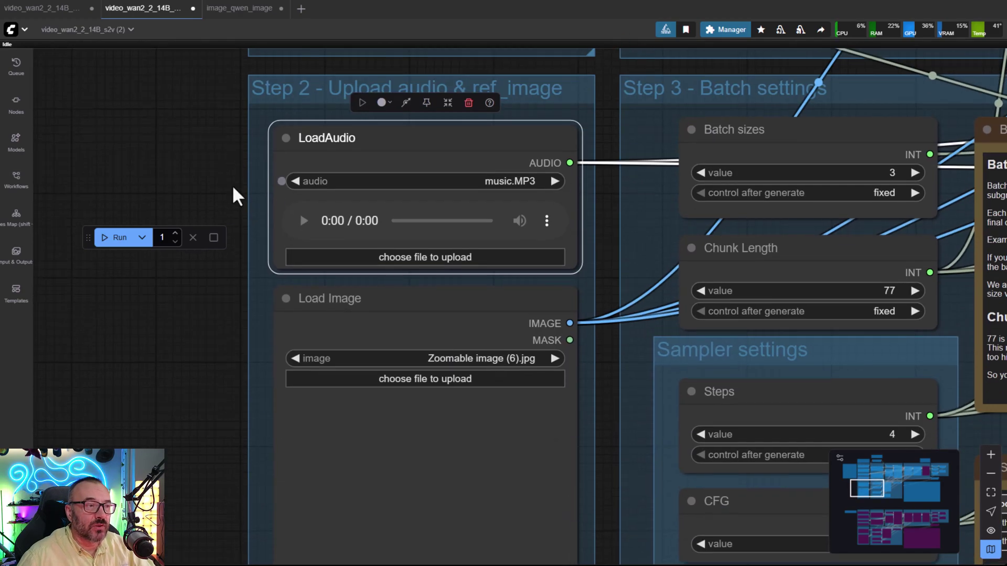
{"action": "scroll", "coordinate": [411, 388], "scroll_direction": "down", "scroll_amount": 3}
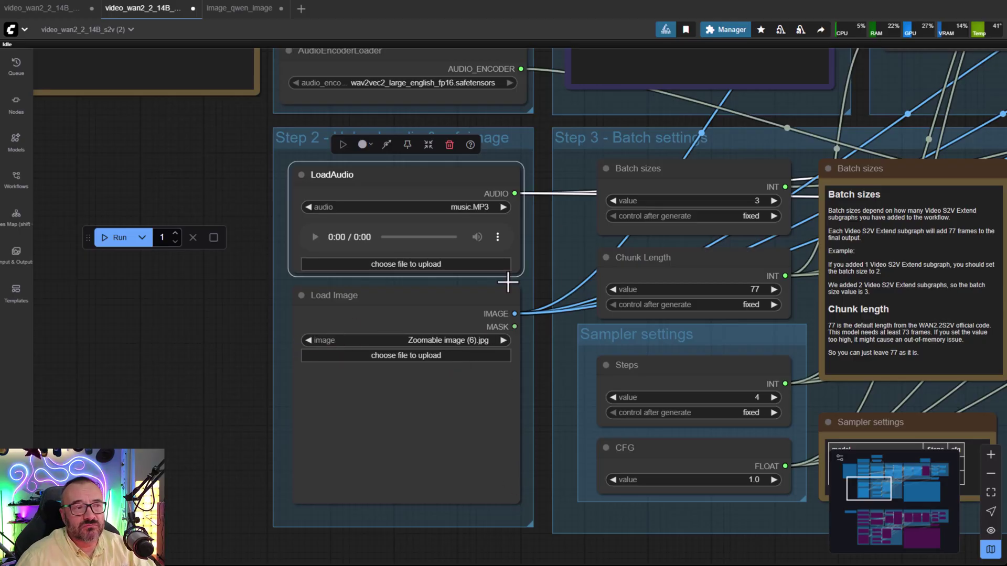
{"action": "left_click_drag", "start_coordinate": [538, 282], "coordinate": [490, 526]}
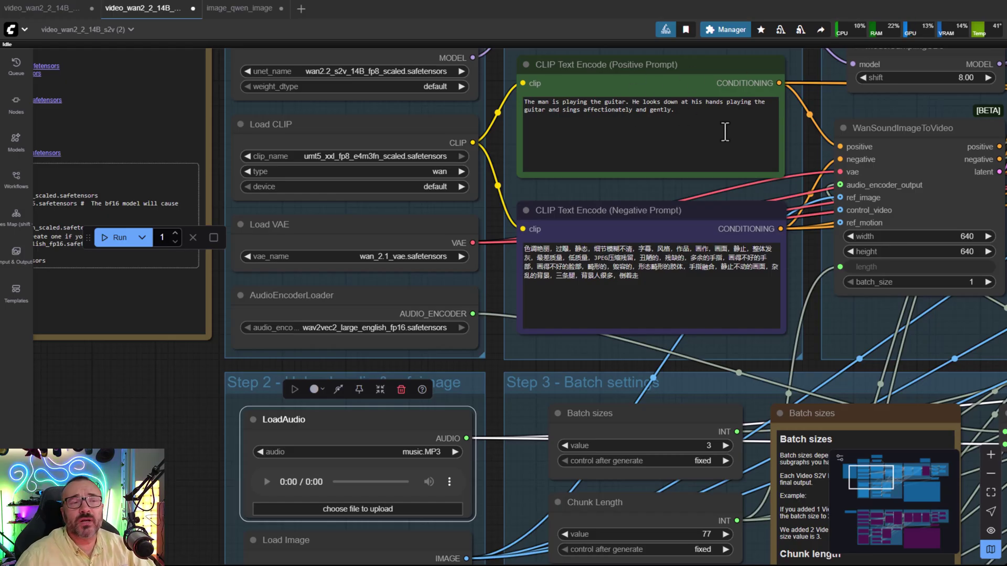
{"action": "left_click_drag", "start_coordinate": [786, 144], "coordinate": [751, 204]}
{"action": "scroll", "coordinate": [639, 139], "scroll_direction": "up", "scroll_amount": 7}
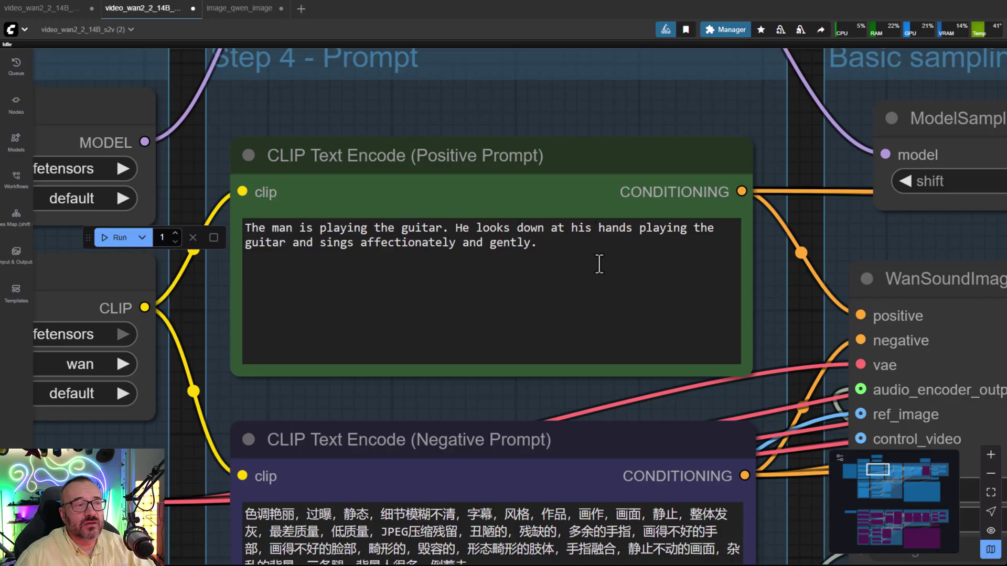
{"action": "scroll", "coordinate": [760, 288], "scroll_direction": "down", "scroll_amount": 5}
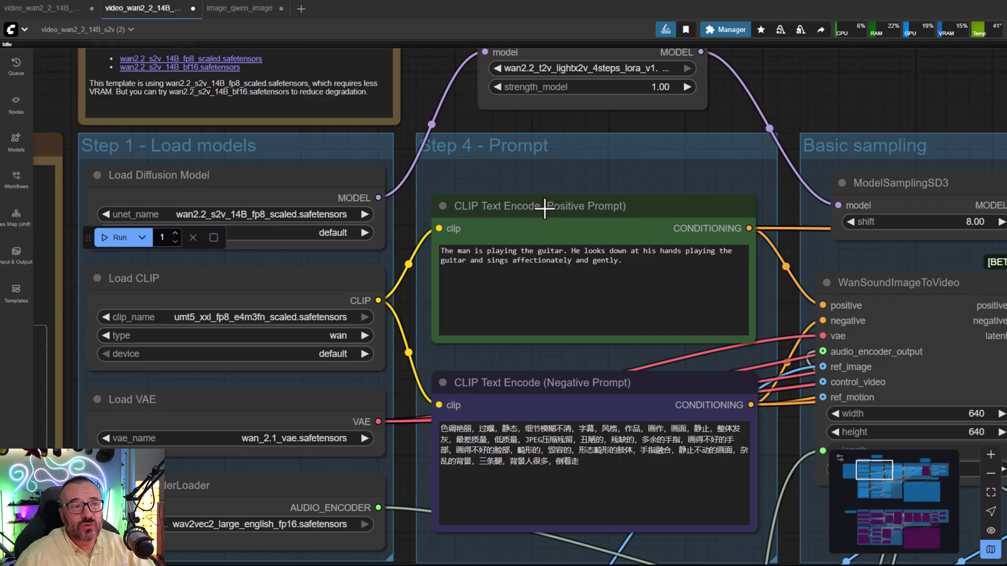
{"action": "scroll", "coordinate": [761, 356], "scroll_direction": "up", "scroll_amount": 2}
{"action": "left_click_drag", "start_coordinate": [754, 348], "coordinate": [714, 181]}
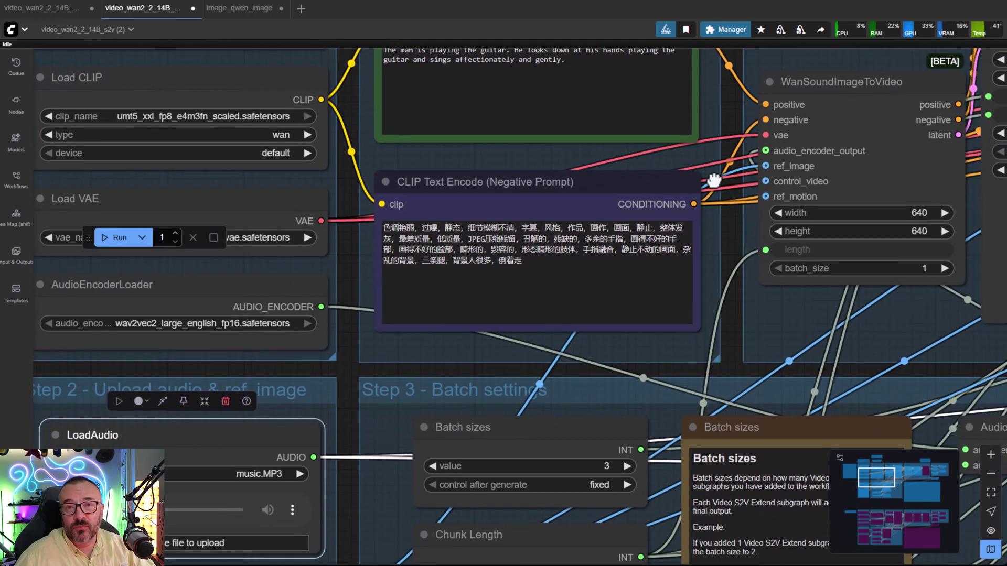
{"action": "left_click_drag", "start_coordinate": [572, 269], "coordinate": [390, 227]}
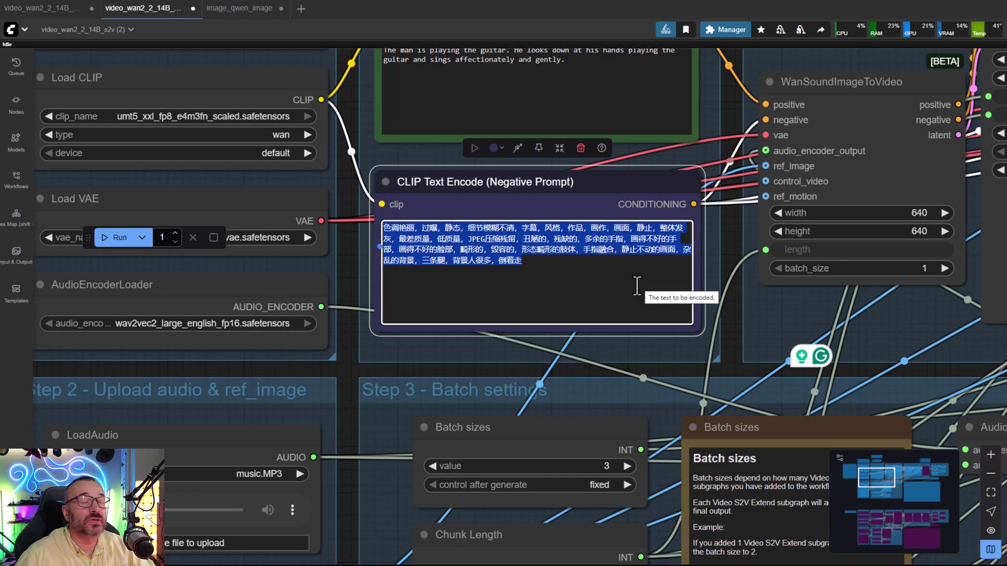
Step: Switch to the video_wan2_2_14B_s2v workflow and zoom in on its English Negative Prompt
{"action": "left_click", "coordinate": [45, 22]}
{"action": "scroll", "coordinate": [470, 292], "scroll_direction": "up", "scroll_amount": 5}
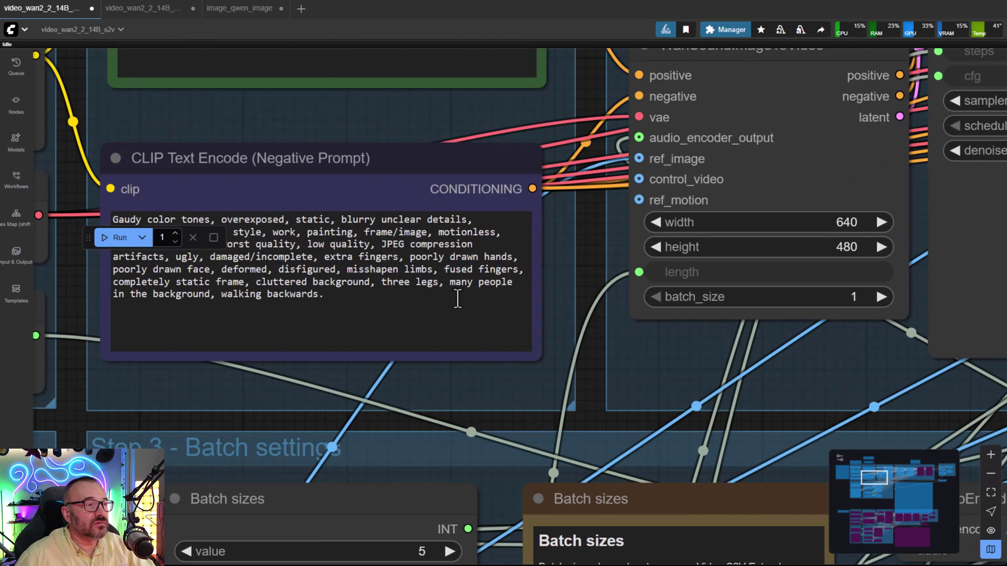
{"action": "left_click_drag", "start_coordinate": [457, 299], "coordinate": [670, 321]}
{"action": "scroll", "coordinate": [368, 209], "scroll_direction": "up", "scroll_amount": 3}
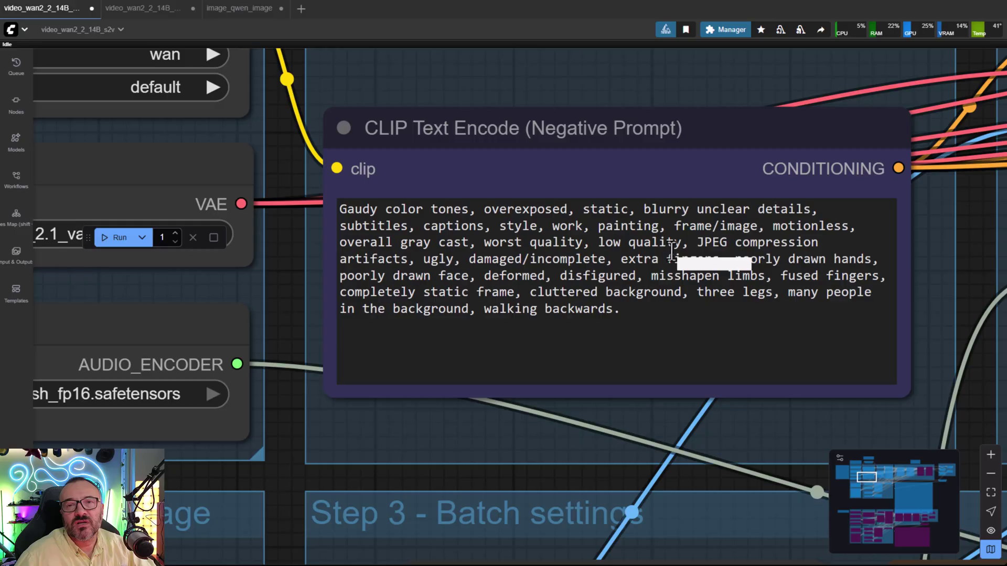
Step: Review the Positive Prompt reading 'The man singing and playing on guitar…to the music'
{"action": "left_click_drag", "start_coordinate": [731, 95], "coordinate": [704, 386]}
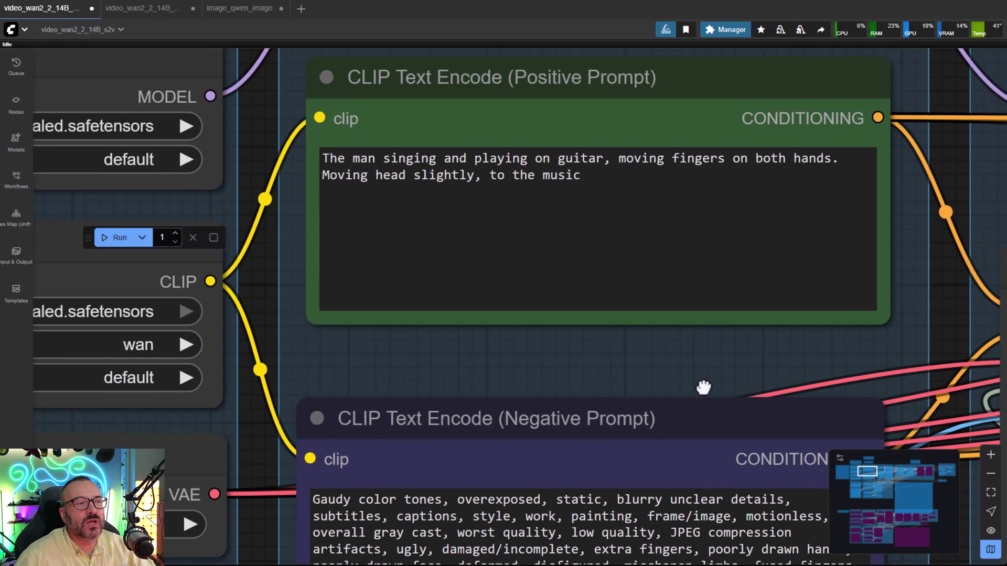
{"action": "scroll", "coordinate": [578, 367], "scroll_direction": "up", "scroll_amount": 2}
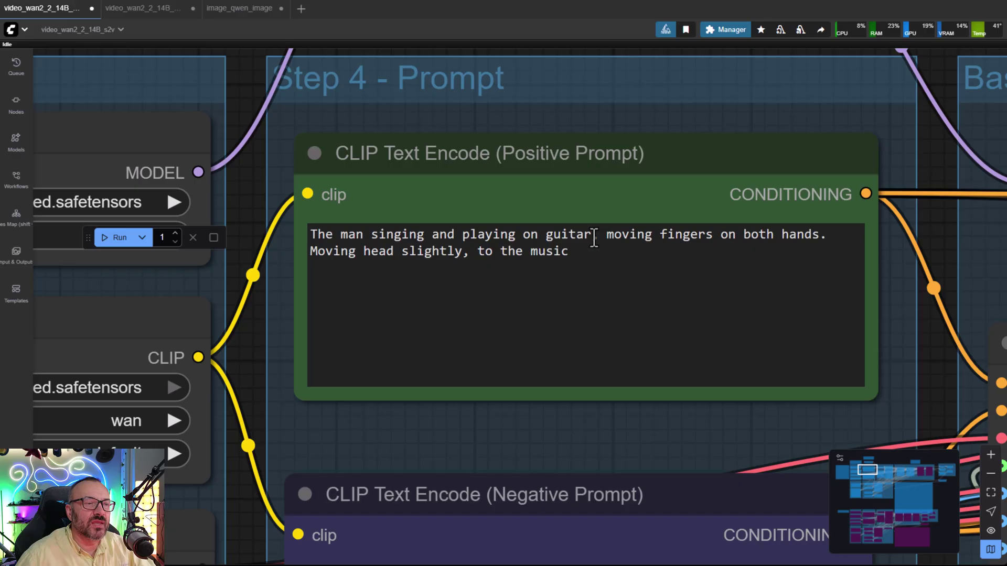
{"action": "left_click_drag", "start_coordinate": [606, 234], "coordinate": [711, 237]}
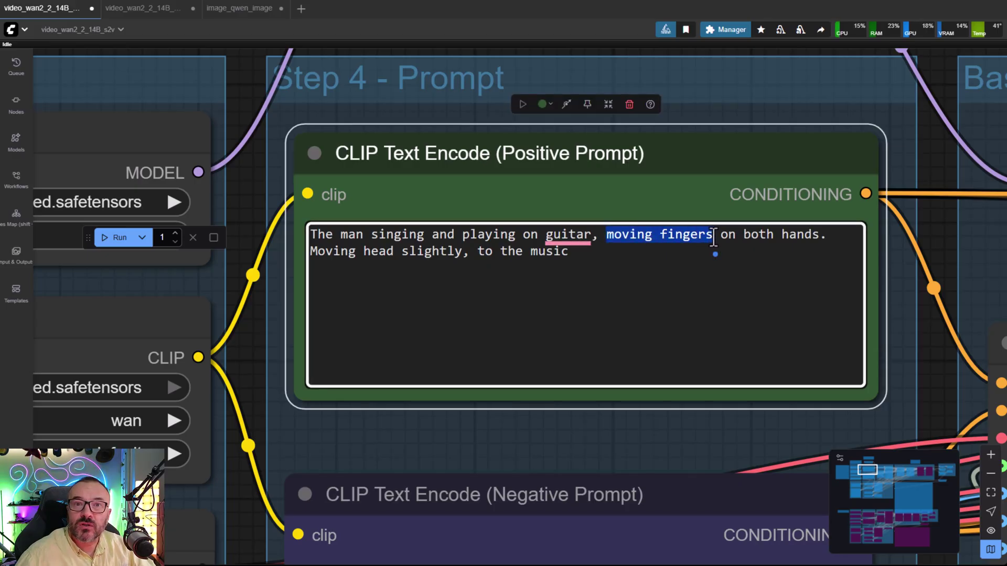
{"action": "left_click", "coordinate": [680, 261]}
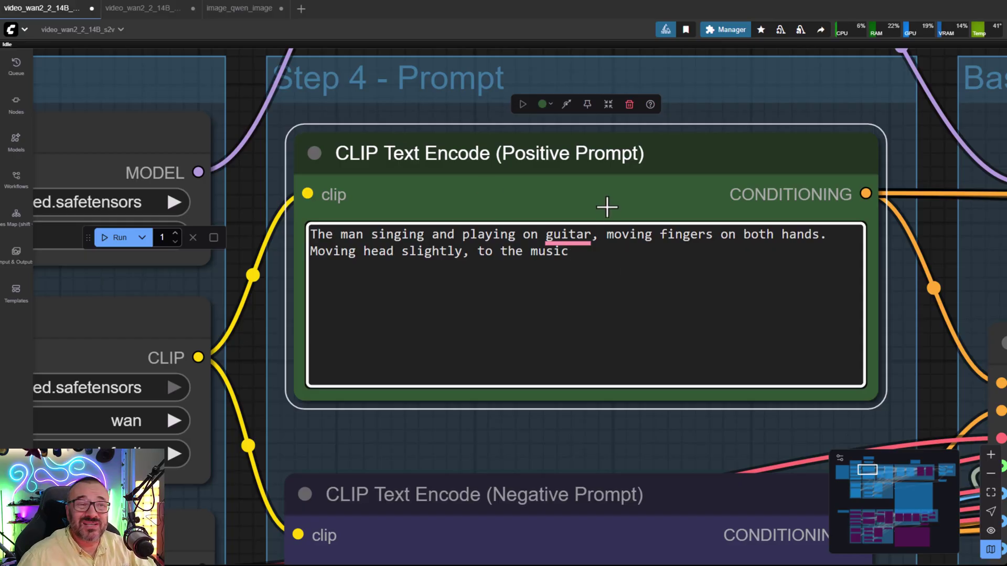
{"action": "scroll", "coordinate": [626, 223], "scroll_direction": "down", "scroll_amount": 3}
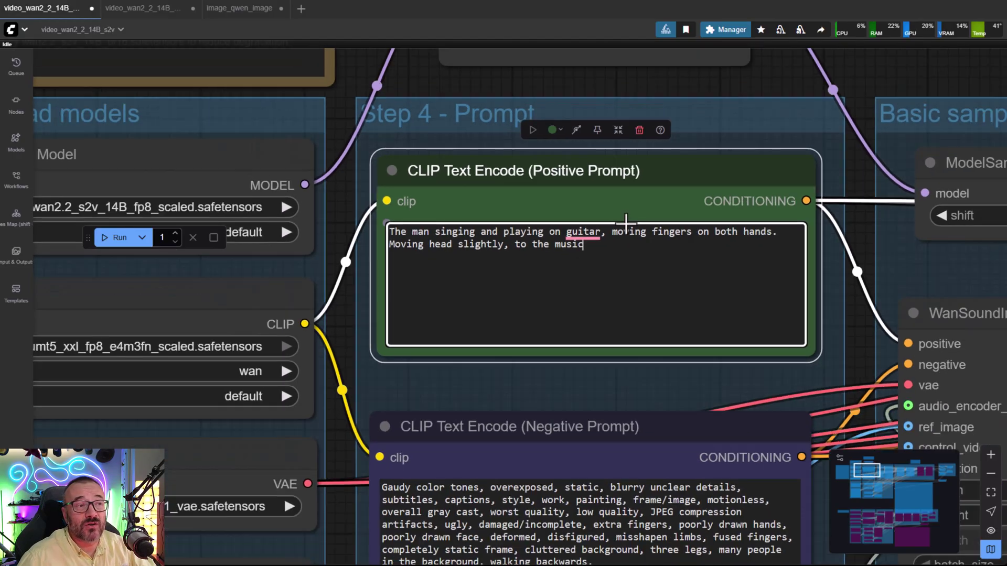
Step: Switch to the video_wan2_2_14B_s2v (2) workflow and view its batch and sampler settings
{"action": "left_click", "coordinate": [142, 8]}
{"action": "left_click_drag", "start_coordinate": [735, 239], "coordinate": [501, 147]}
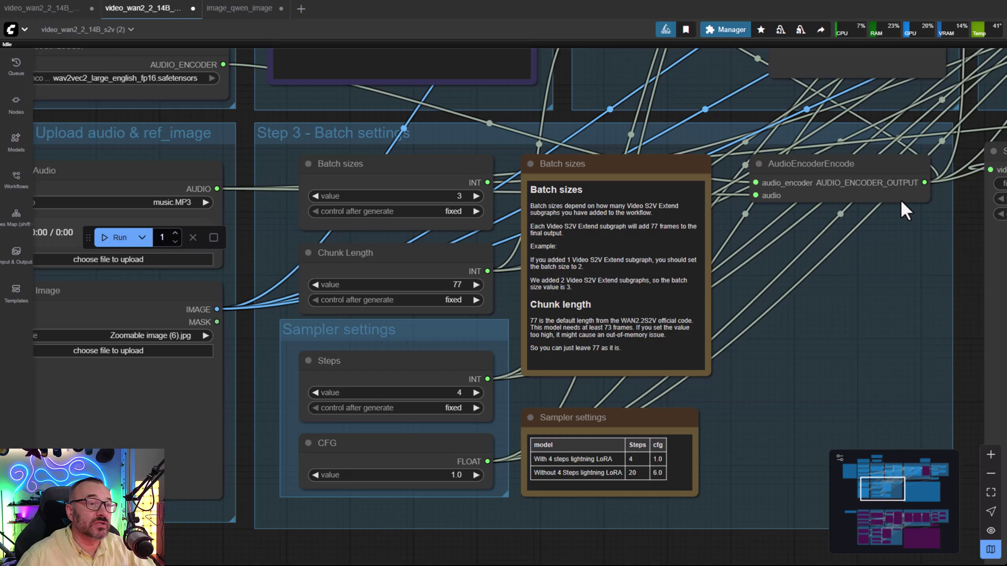
{"action": "scroll", "coordinate": [900, 199], "scroll_direction": "down", "scroll_amount": 3}
Step: Inspect the KSampler (seed 20, uni_pc, simple, denoise 1.00) and the Video S2V Extend nodes
{"action": "left_click_drag", "start_coordinate": [900, 199], "coordinate": [710, 426]}
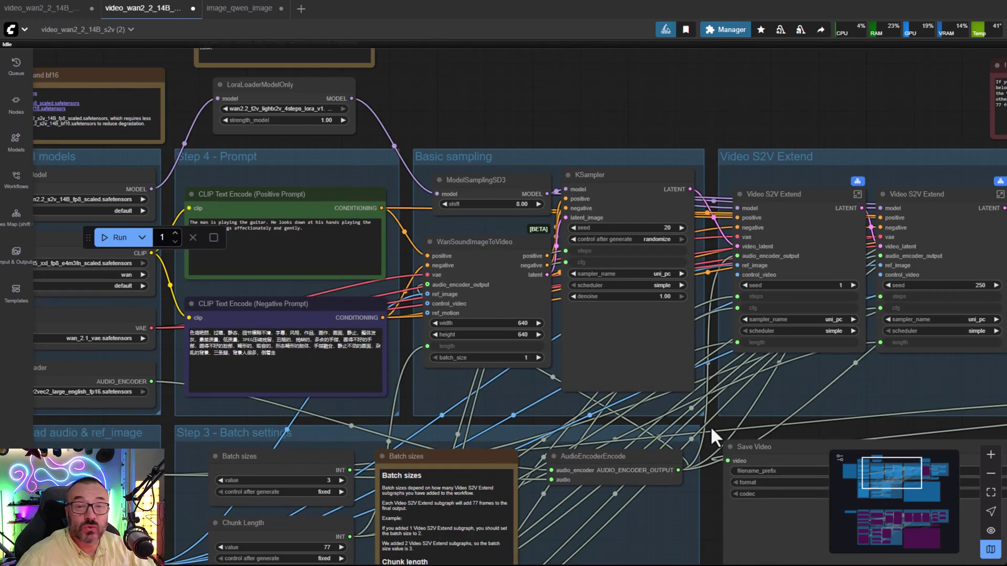
{"action": "scroll", "coordinate": [681, 247], "scroll_direction": "up", "scroll_amount": 2}
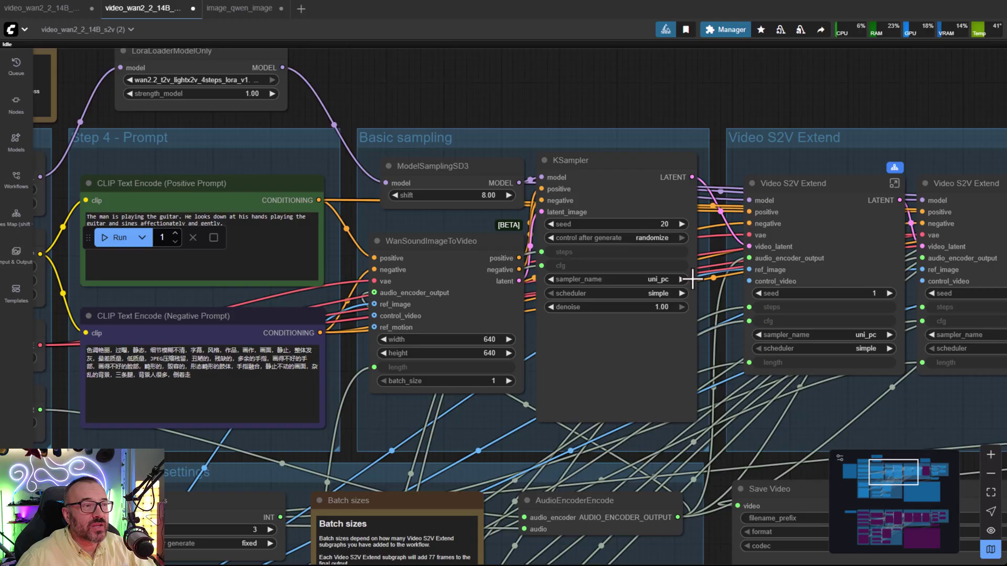
{"action": "scroll", "coordinate": [678, 396], "scroll_direction": "up", "scroll_amount": 2}
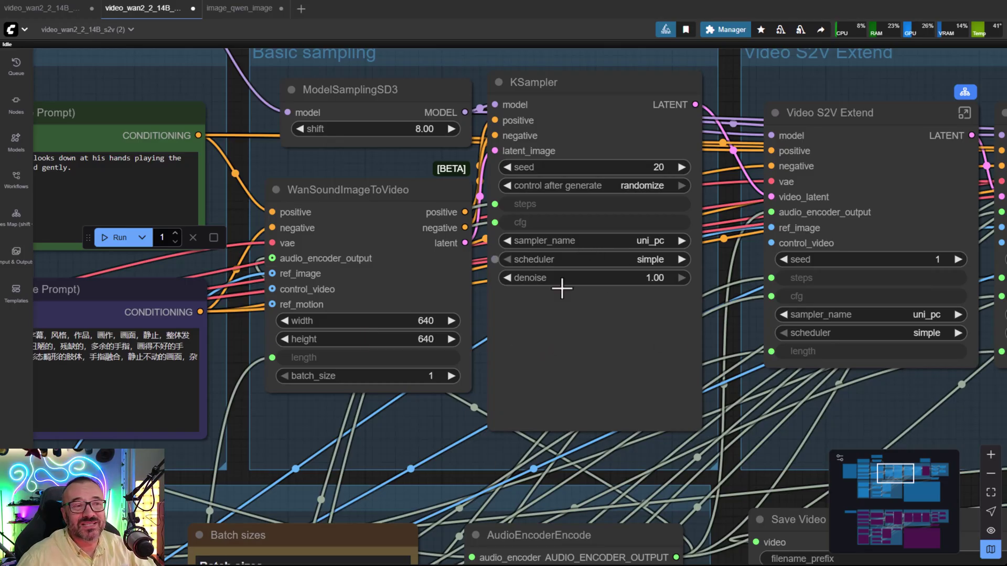
{"action": "left_click_drag", "start_coordinate": [659, 315], "coordinate": [546, 282]}
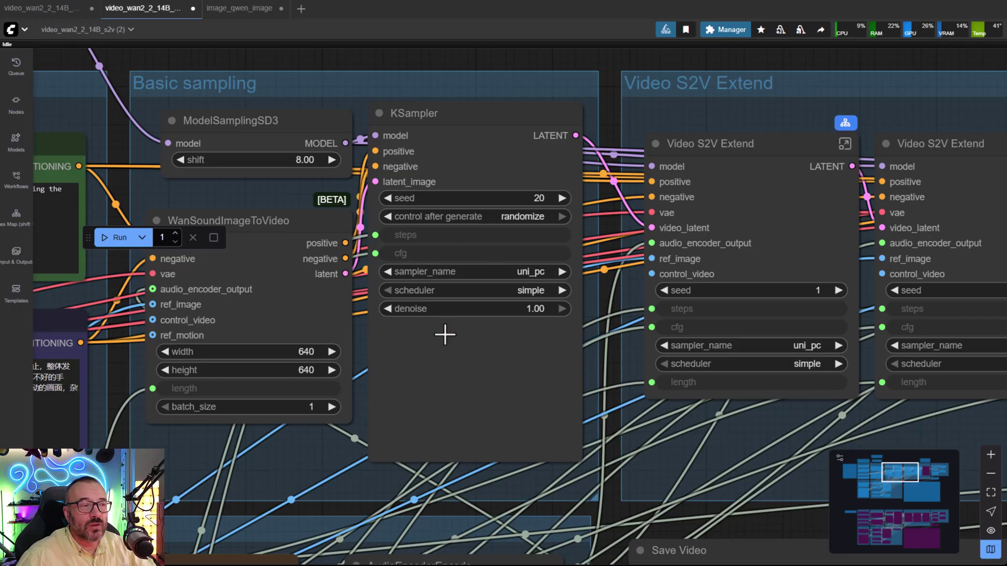
{"action": "left_click_drag", "start_coordinate": [696, 456], "coordinate": [498, 468]}
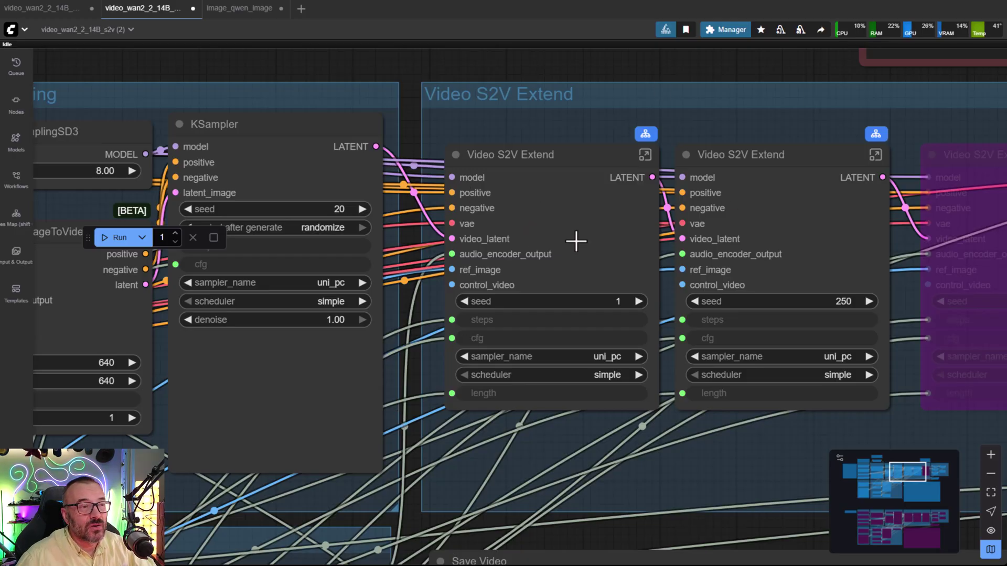
{"action": "left_click_drag", "start_coordinate": [630, 96], "coordinate": [449, 146]}
{"action": "left_click_drag", "start_coordinate": [683, 97], "coordinate": [251, 240]}
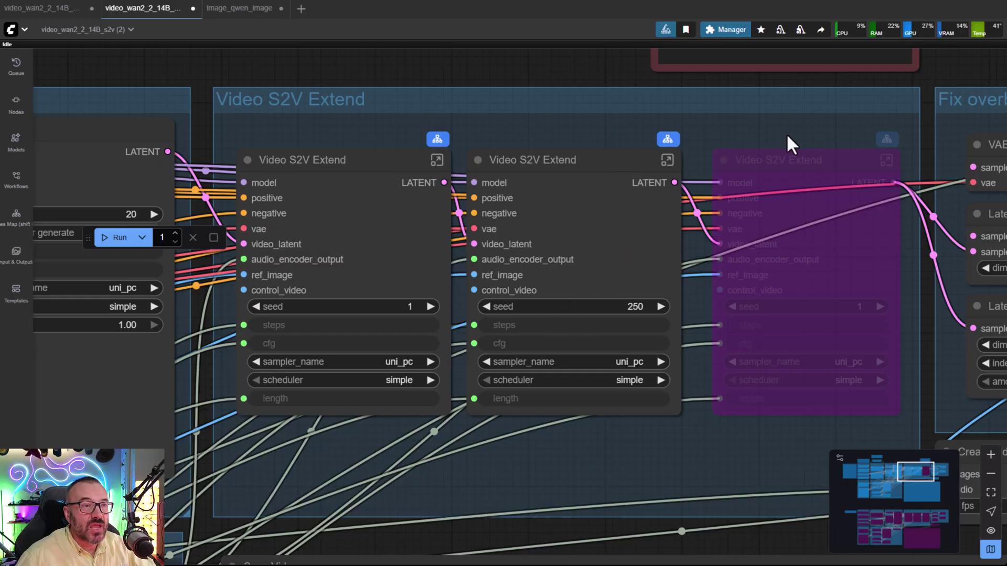
{"action": "left_click_drag", "start_coordinate": [789, 144], "coordinate": [557, 172]}
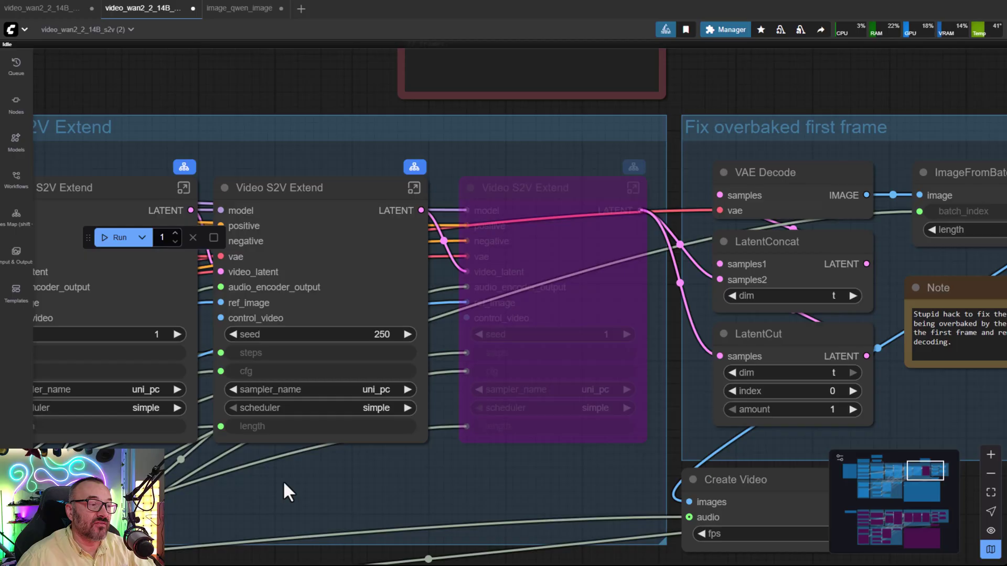
{"action": "scroll", "coordinate": [282, 480], "scroll_direction": "left", "scroll_amount": 15}
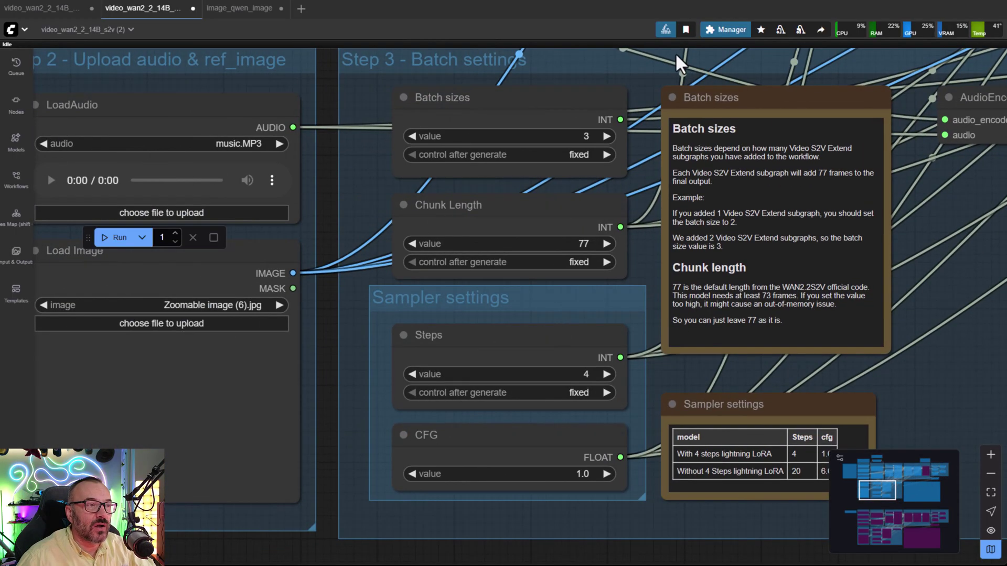
{"action": "scroll", "coordinate": [614, 123], "scroll_direction": "up", "scroll_amount": 7}
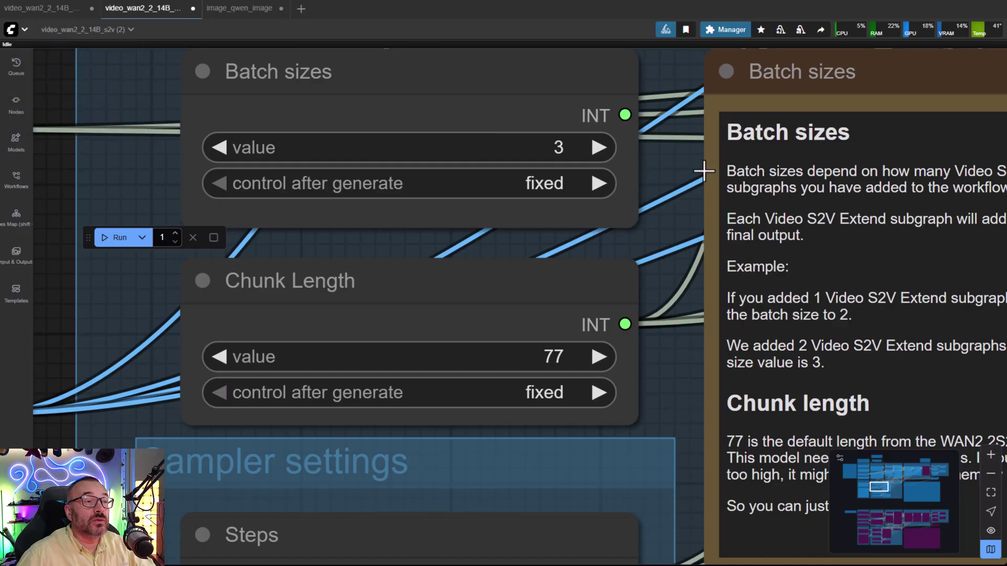
{"action": "scroll", "coordinate": [703, 169], "scroll_direction": "down", "scroll_amount": 5}
{"action": "left_click_drag", "start_coordinate": [864, 161], "coordinate": [529, 308]}
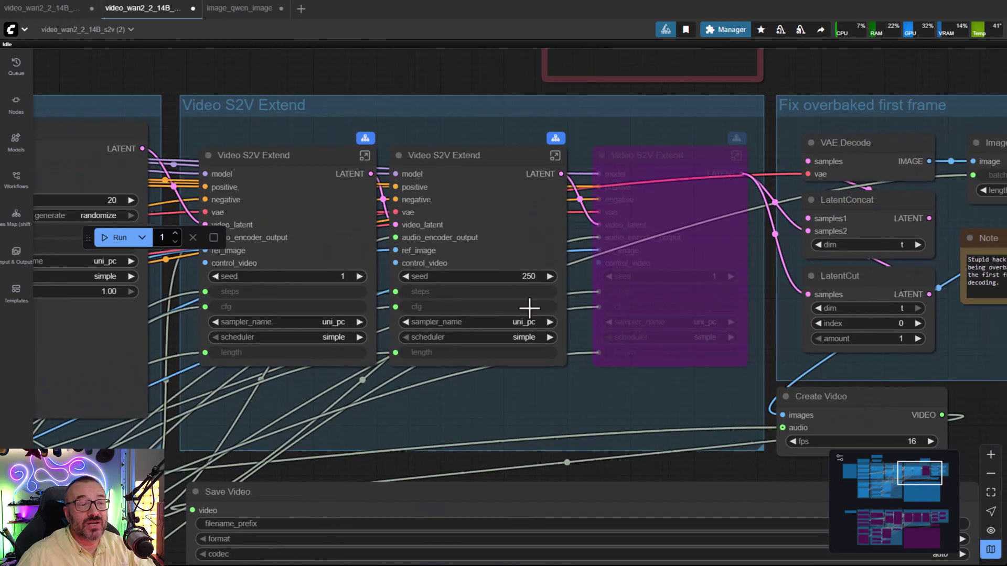
Step: In the first workflow, un-bypass both purple Video S2V Extend nodes
{"action": "left_click", "coordinate": [30, 14]}
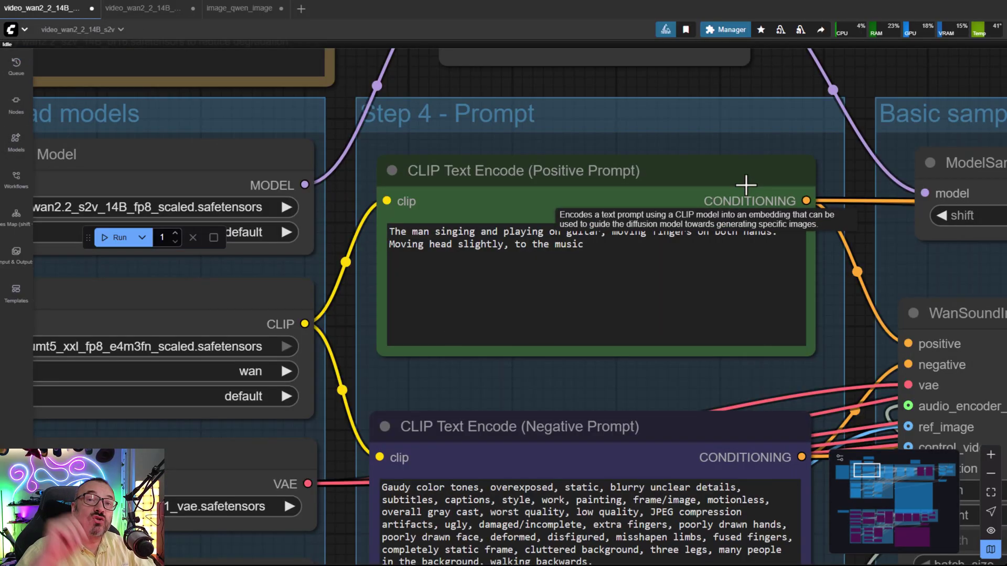
{"action": "scroll", "coordinate": [748, 140], "scroll_direction": "right", "scroll_amount": 10}
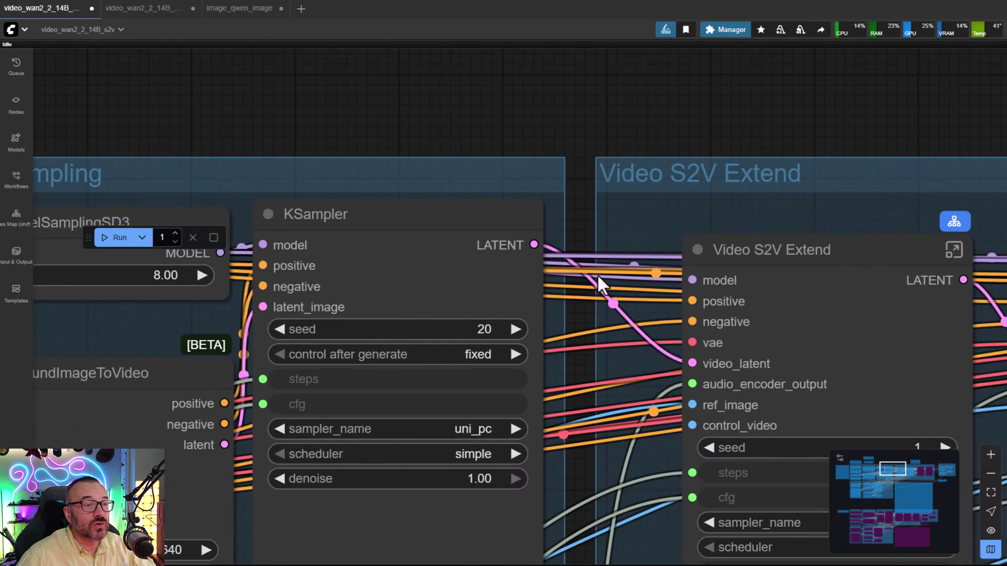
{"action": "scroll", "coordinate": [602, 281], "scroll_direction": "down", "scroll_amount": 3}
{"action": "left_click_drag", "start_coordinate": [795, 222], "coordinate": [150, 110]}
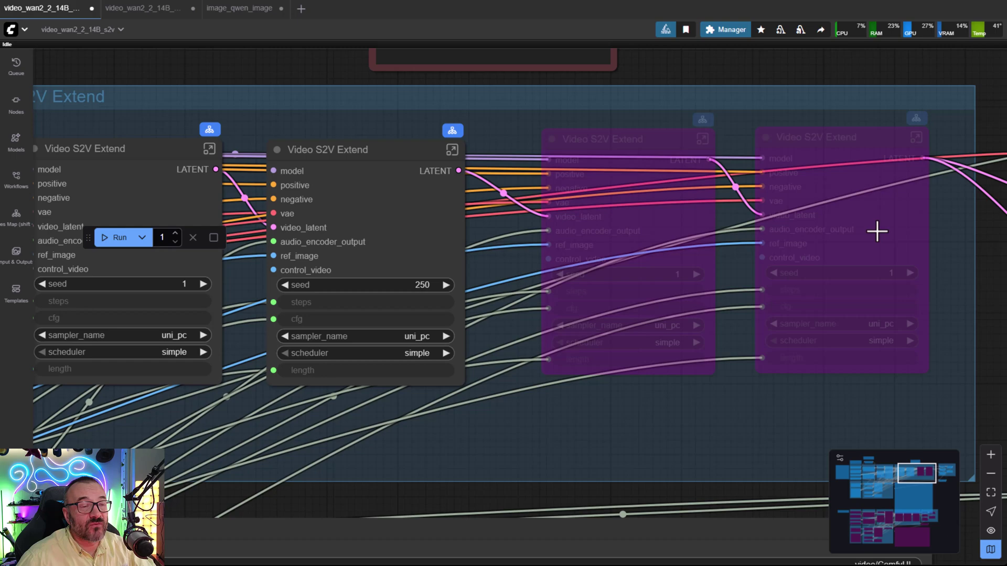
{"action": "left_click", "coordinate": [653, 153]}
{"action": "left_click", "coordinate": [610, 105]}
{"action": "left_click", "coordinate": [845, 154]}
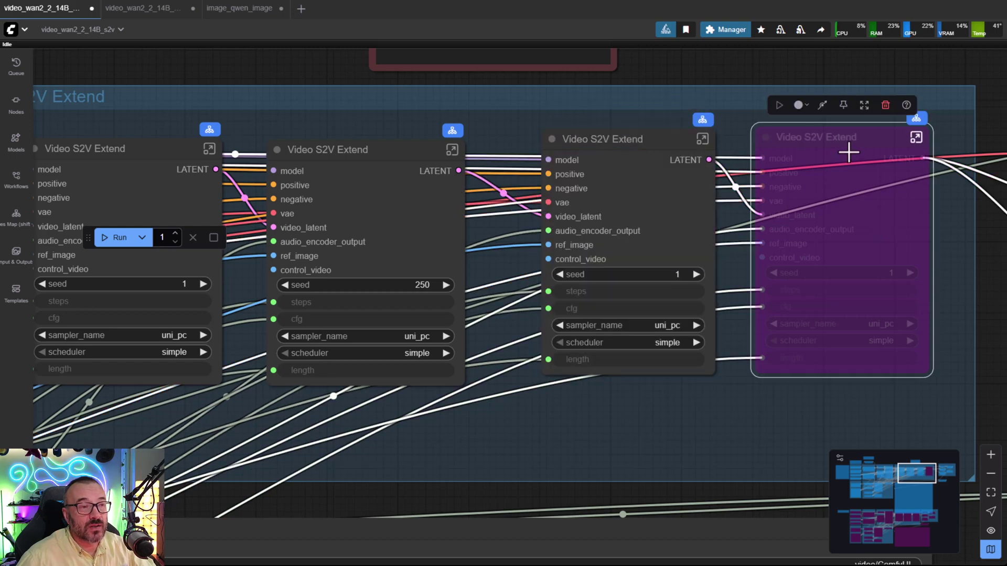
{"action": "left_click", "coordinate": [821, 105]}
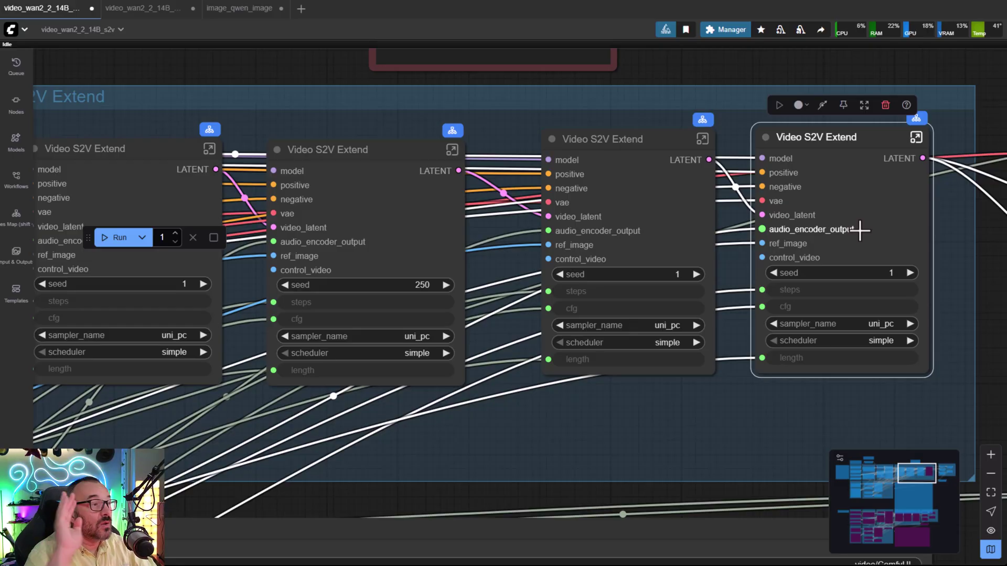
Step: Frame the Video S2V Extend group and reposition its last extend node
{"action": "scroll", "coordinate": [367, 147], "scroll_direction": "down", "scroll_amount": 2}
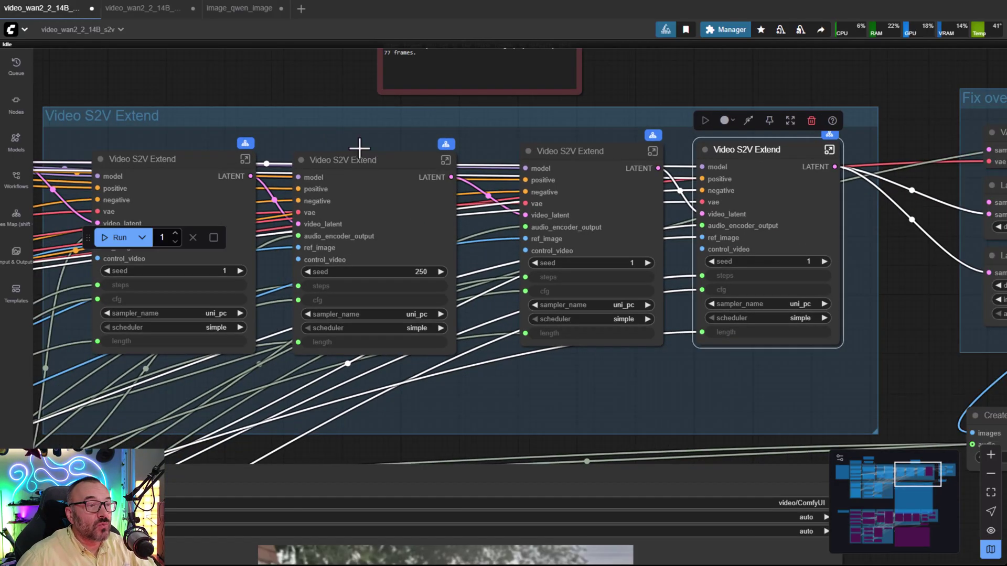
{"action": "left_click_drag", "start_coordinate": [456, 211], "coordinate": [530, 177]}
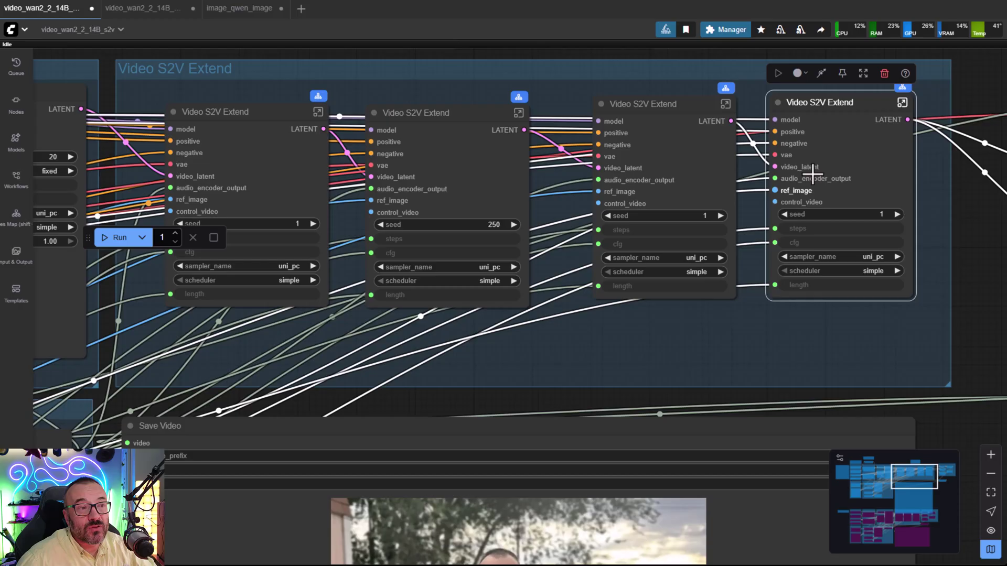
{"action": "scroll", "coordinate": [835, 103], "scroll_direction": "down", "scroll_amount": 3}
{"action": "scroll", "coordinate": [834, 103], "scroll_direction": "up", "scroll_amount": 3}
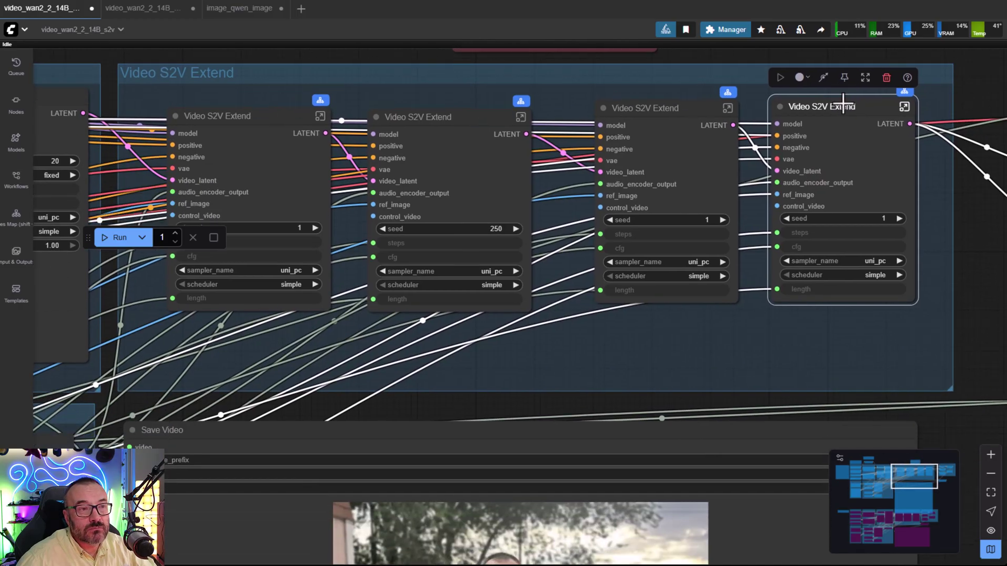
{"action": "mouse_move", "coordinate": [835, 103]}
{"action": "left_mouse_down"}
{"action": "mouse_move", "coordinate": [854, 108]}
{"action": "mouse_move", "coordinate": [837, 96]}
{"action": "left_mouse_up"}
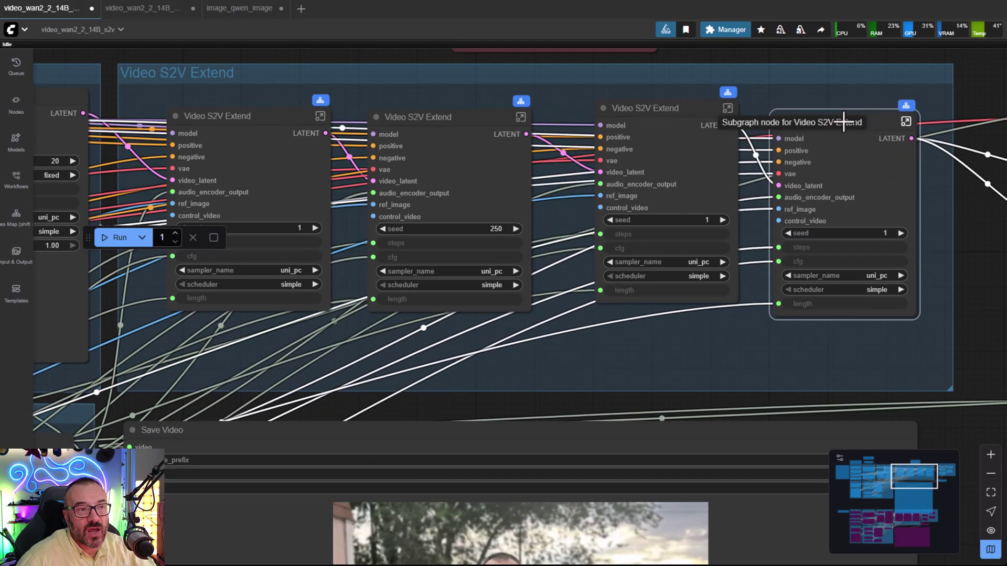
{"action": "left_click_drag", "start_coordinate": [877, 268], "coordinate": [318, 225]}
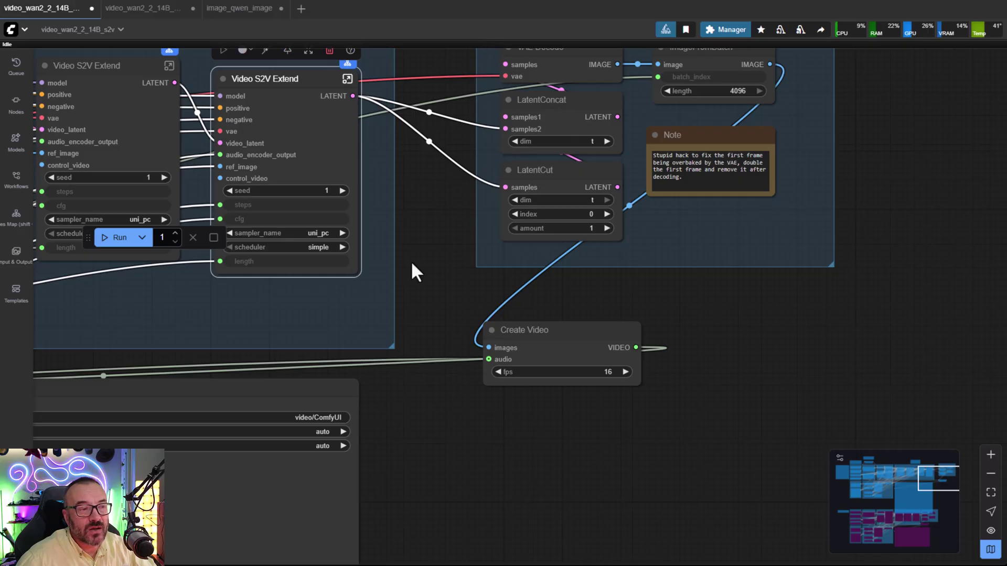
Step: Review batch size 5, chunk length 77, the extend group and the Save Video node
{"action": "left_click_drag", "start_coordinate": [411, 270], "coordinate": [906, 157]}
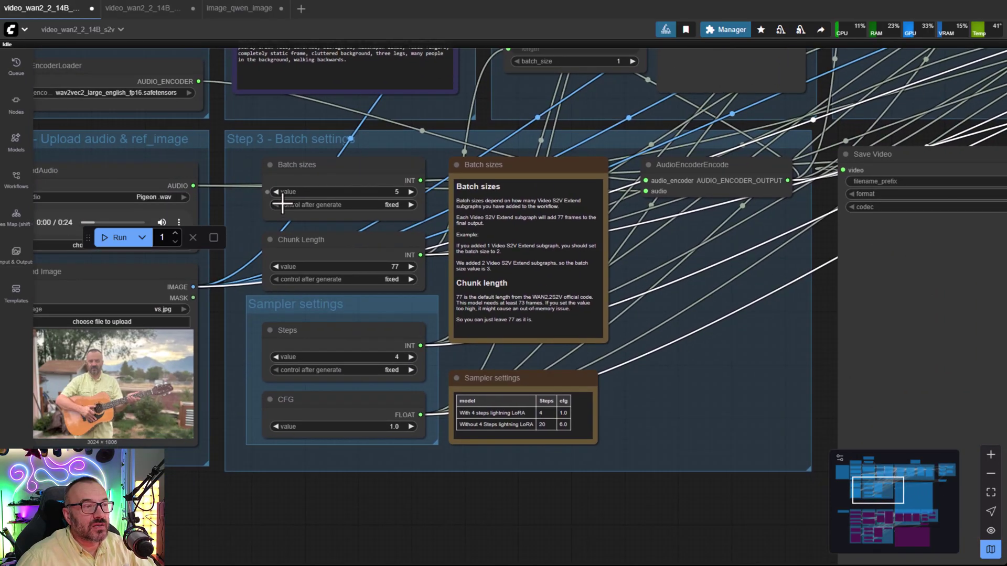
{"action": "scroll", "coordinate": [293, 194], "scroll_direction": "up", "scroll_amount": 10}
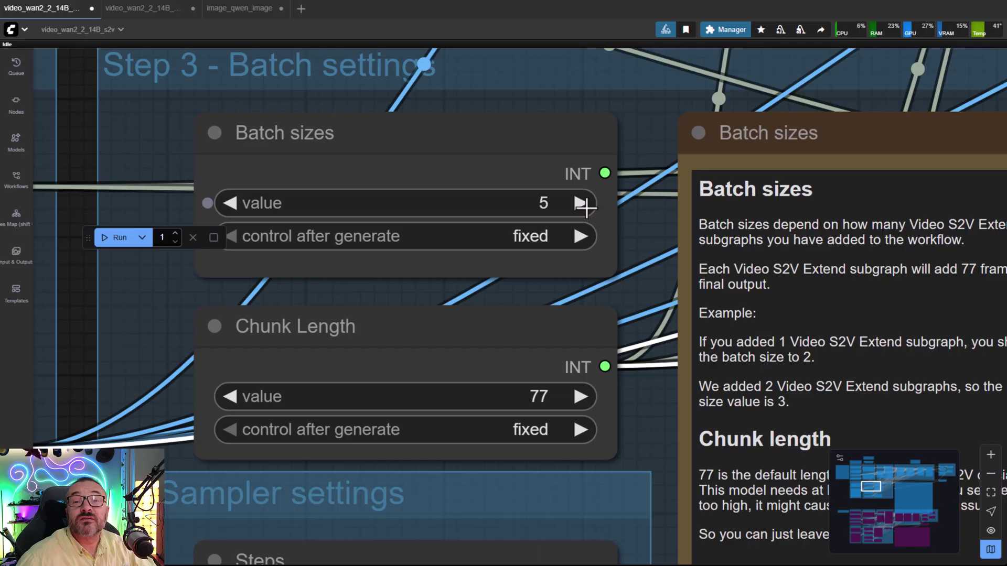
{"action": "scroll", "coordinate": [417, 214], "scroll_direction": "down", "scroll_amount": 5}
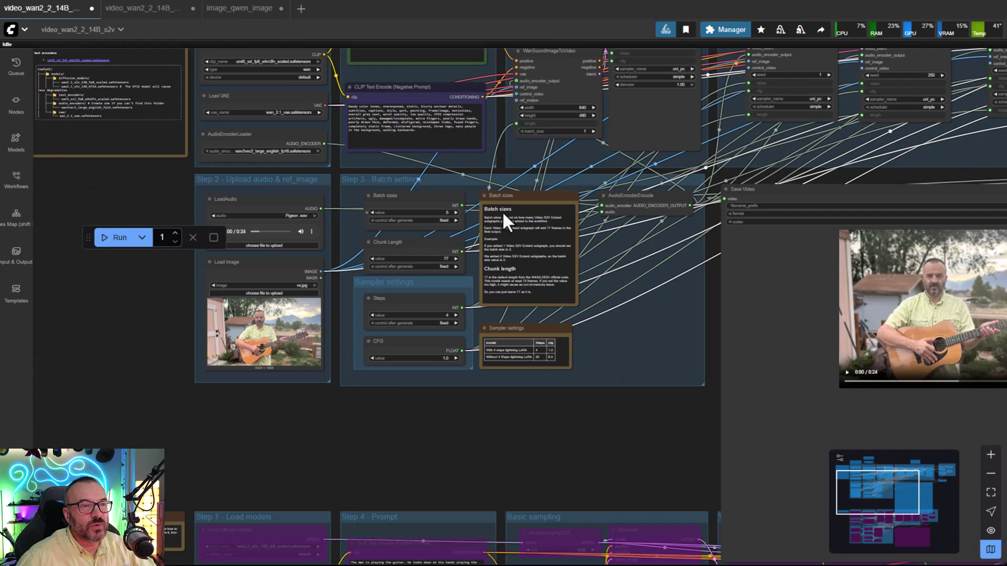
{"action": "left_click_drag", "start_coordinate": [502, 211], "coordinate": [135, 357]}
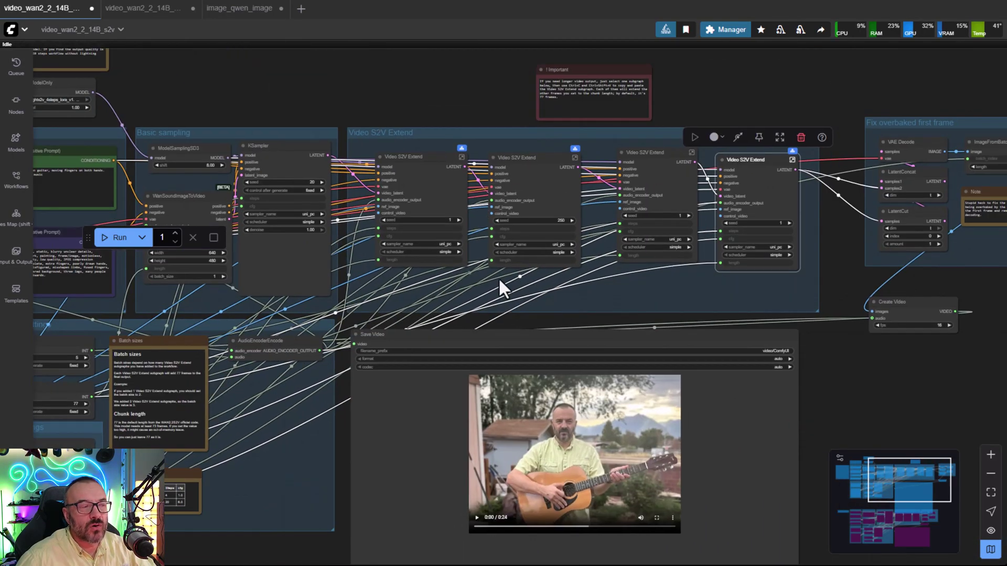
{"action": "scroll", "coordinate": [573, 270], "scroll_direction": "up", "scroll_amount": 5}
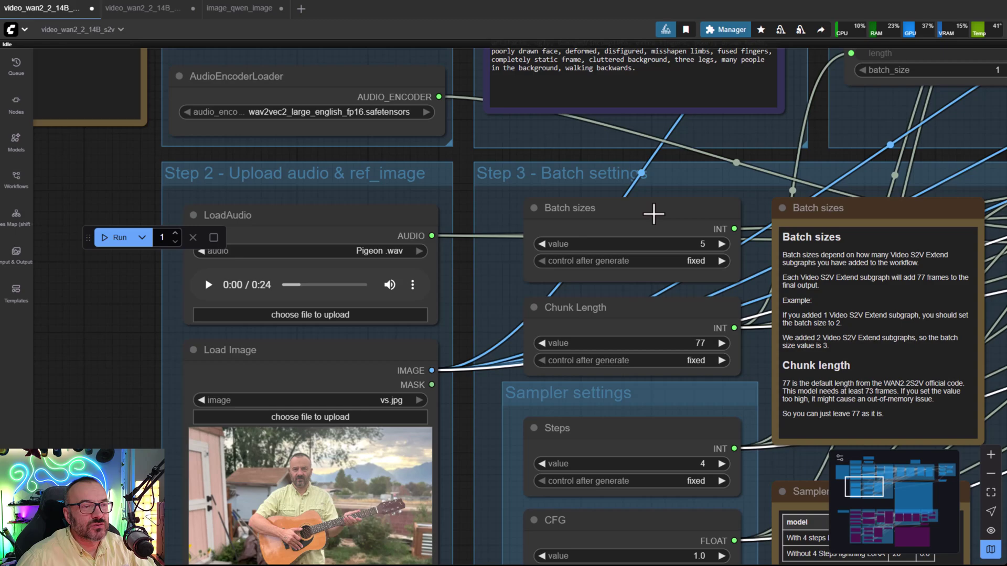
{"action": "scroll", "coordinate": [595, 279], "scroll_direction": "up", "scroll_amount": 4}
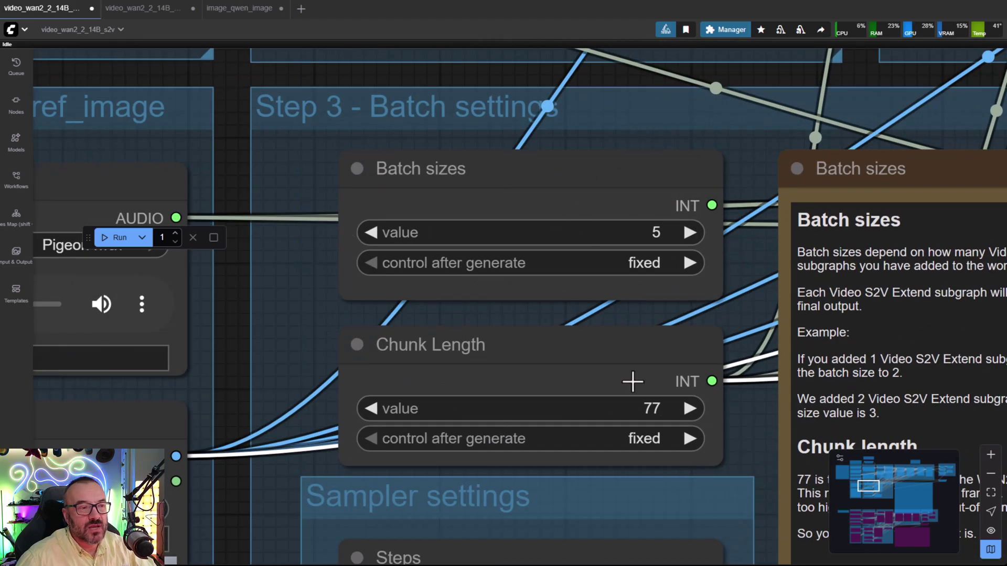
{"action": "scroll", "coordinate": [703, 367], "scroll_direction": "down", "scroll_amount": 6}
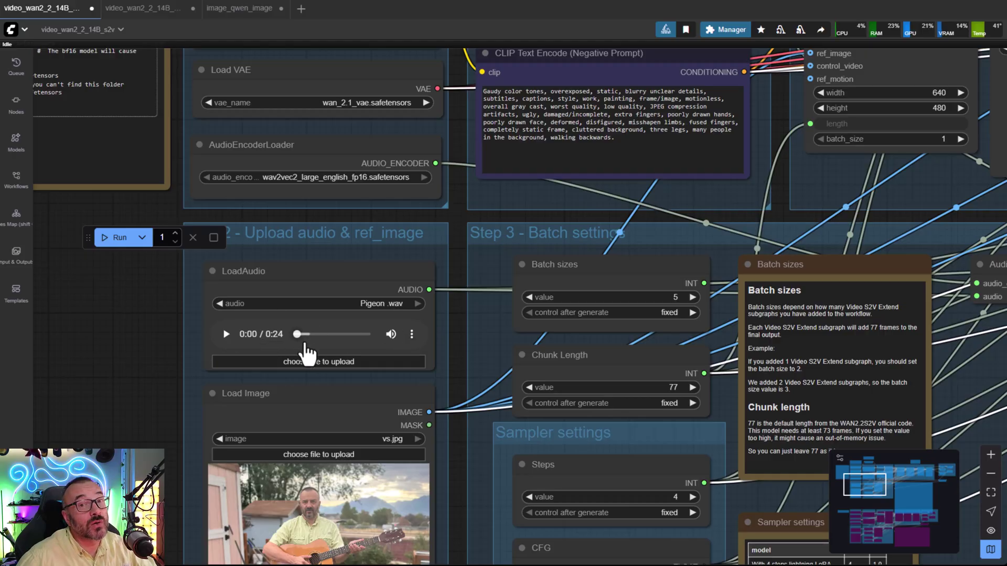
{"action": "scroll", "coordinate": [139, 265], "scroll_direction": "right", "scroll_amount": 15}
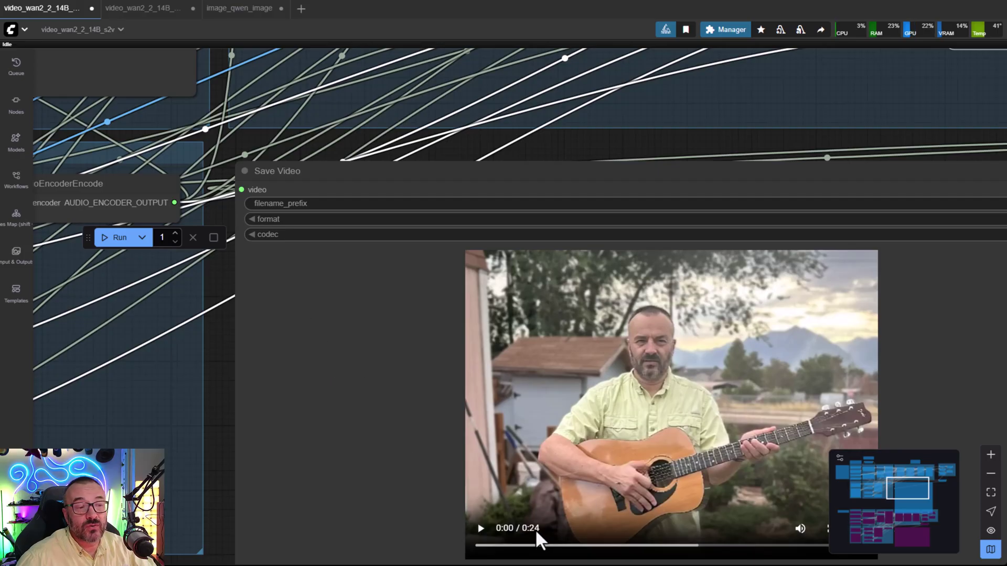
{"action": "left_click", "coordinate": [217, 439]}
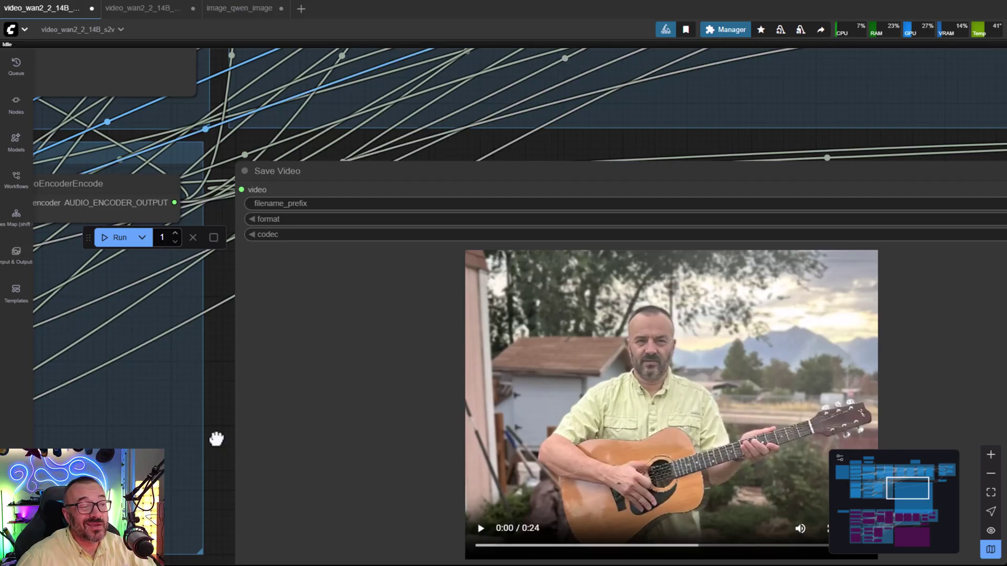
{"action": "scroll", "coordinate": [216, 439], "scroll_direction": "down", "scroll_amount": 5}
Step: Play the Pigeon.wav audio in the LoadAudio node and stop it at 0:02
{"action": "left_click_drag", "start_coordinate": [208, 450], "coordinate": [634, 378]}
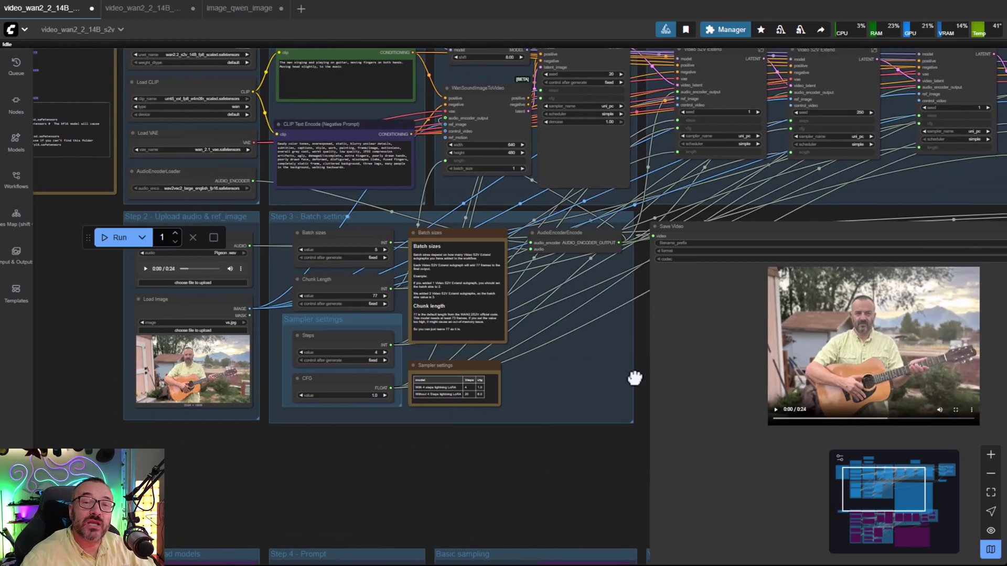
{"action": "scroll", "coordinate": [45, 356], "scroll_direction": "up", "scroll_amount": 8}
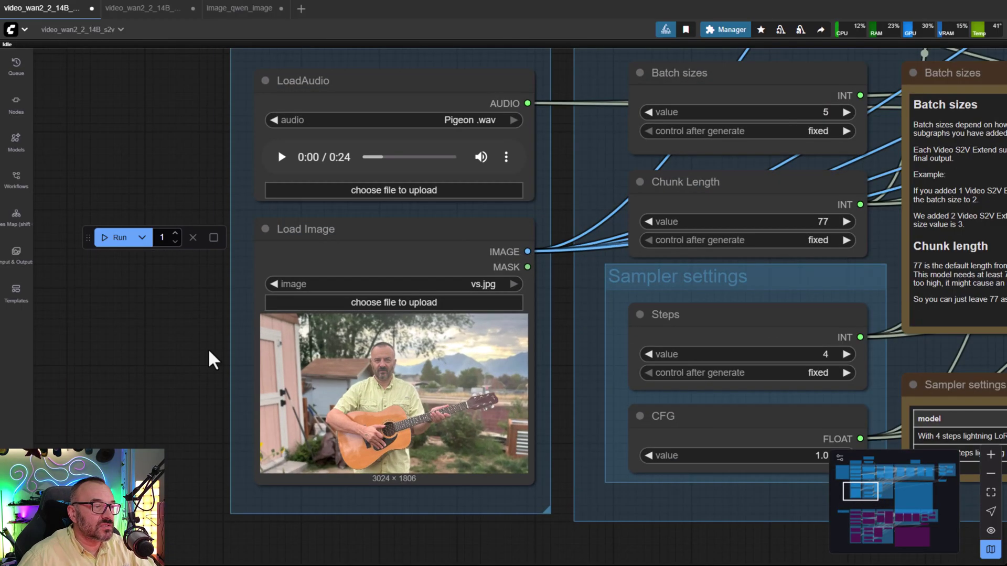
{"action": "scroll", "coordinate": [512, 238], "scroll_direction": "up", "scroll_amount": 4}
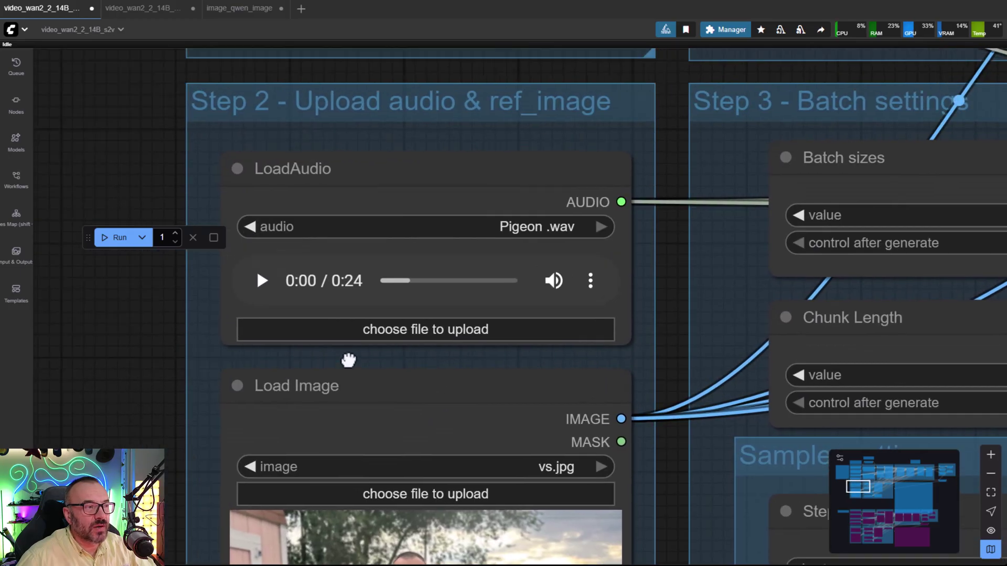
{"action": "scroll", "coordinate": [349, 360], "scroll_direction": "left", "scroll_amount": 2}
{"action": "left_click", "coordinate": [299, 283]}
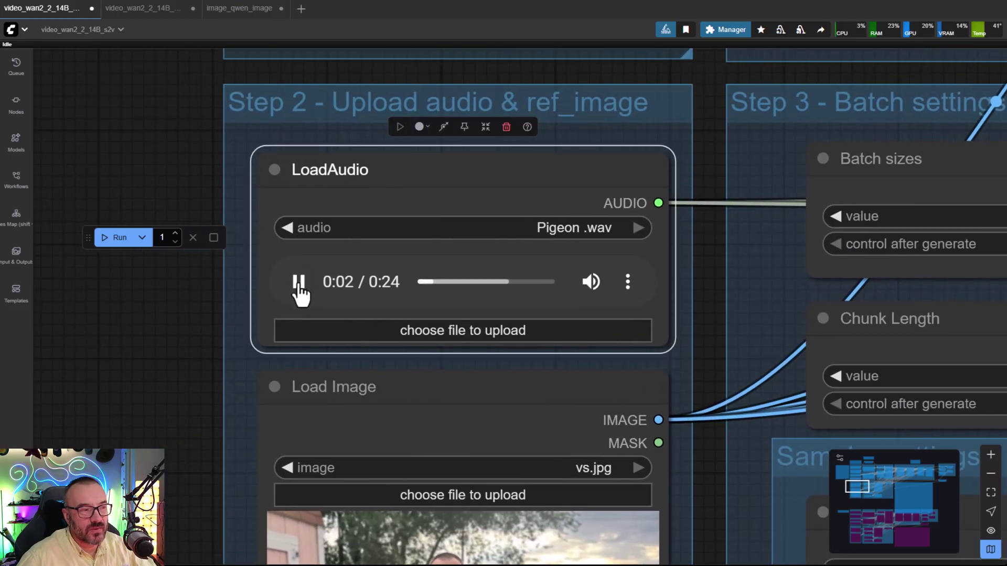
{"action": "left_click", "coordinate": [299, 283]}
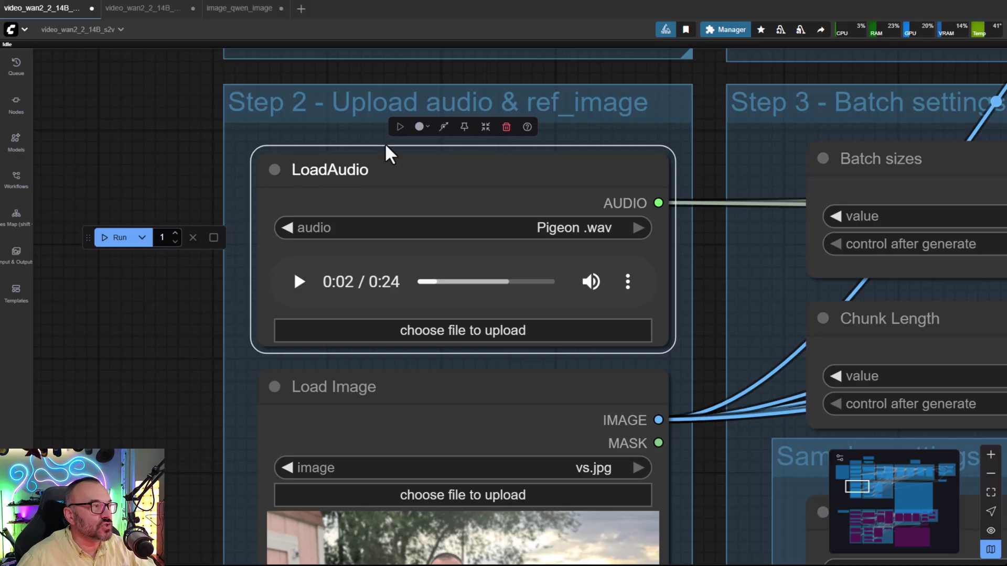
{"action": "scroll", "coordinate": [485, 215], "scroll_direction": "down", "scroll_amount": 3}
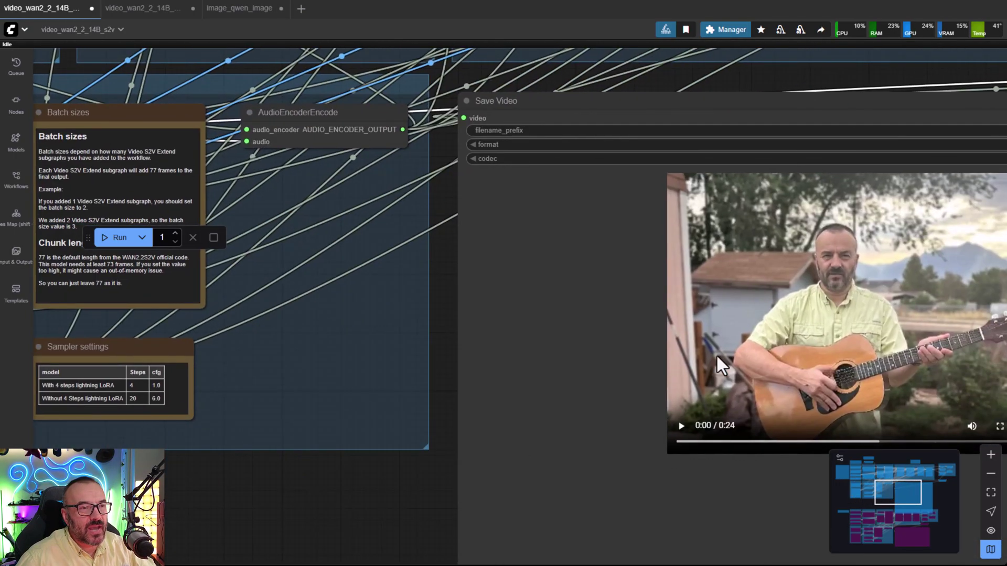
{"action": "left_click_drag", "start_coordinate": [411, 367], "coordinate": [470, 469]}
{"action": "scroll", "coordinate": [470, 469], "scroll_direction": "down", "scroll_amount": 6}
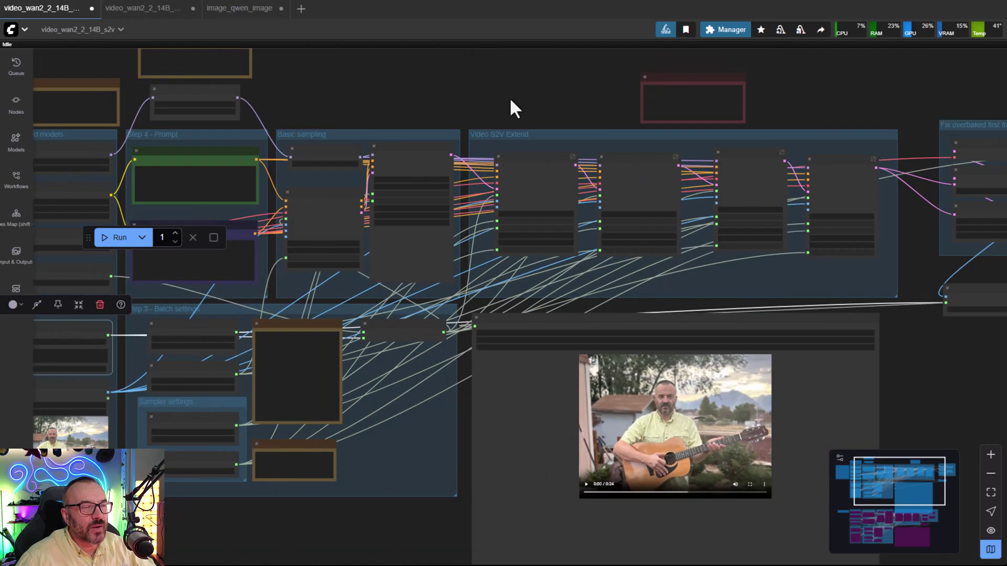
{"action": "scroll", "coordinate": [467, 128], "scroll_direction": "up", "scroll_amount": 4}
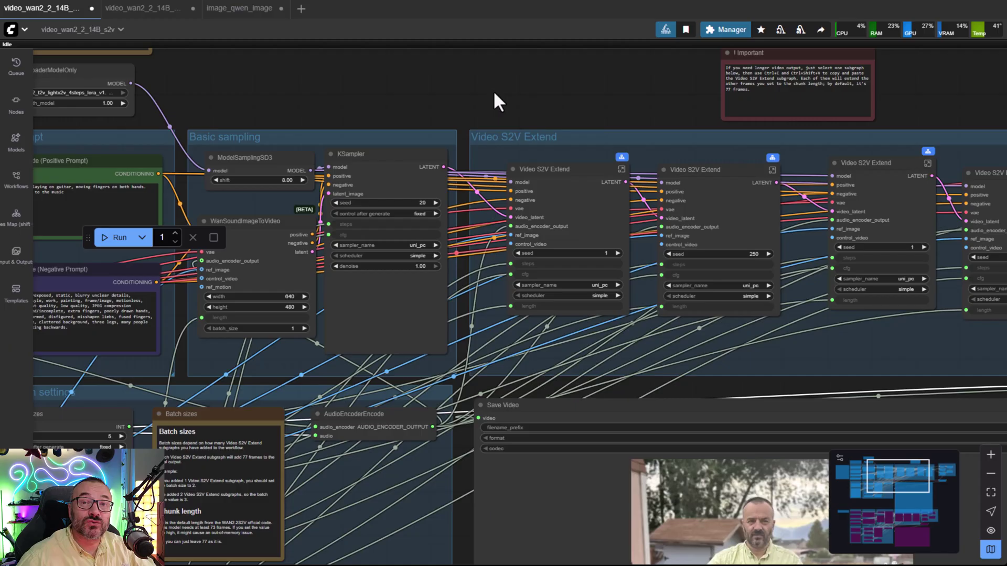
{"action": "left_click_drag", "start_coordinate": [443, 146], "coordinate": [710, 45]}
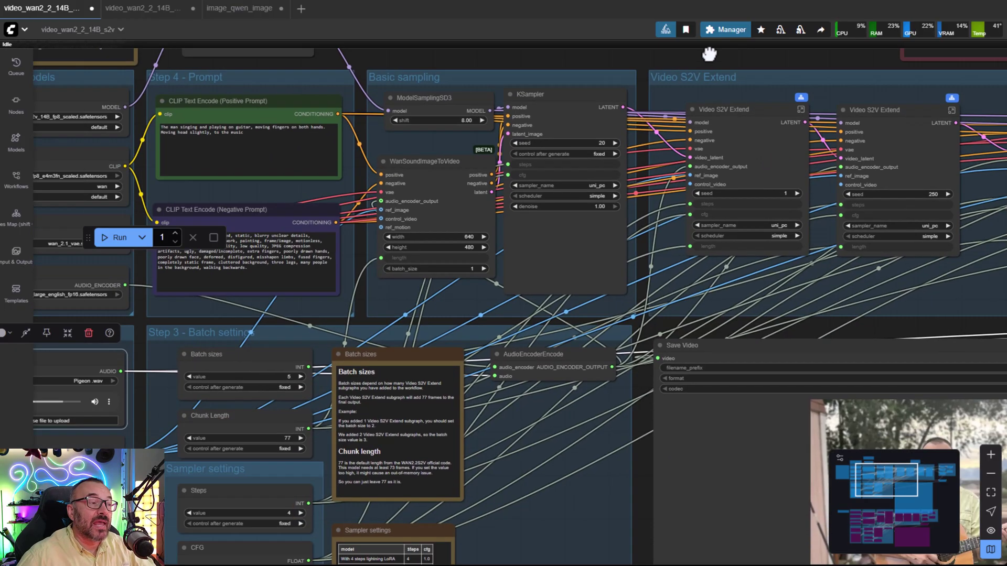
{"action": "scroll", "coordinate": [573, 263], "scroll_direction": "up", "scroll_amount": 5}
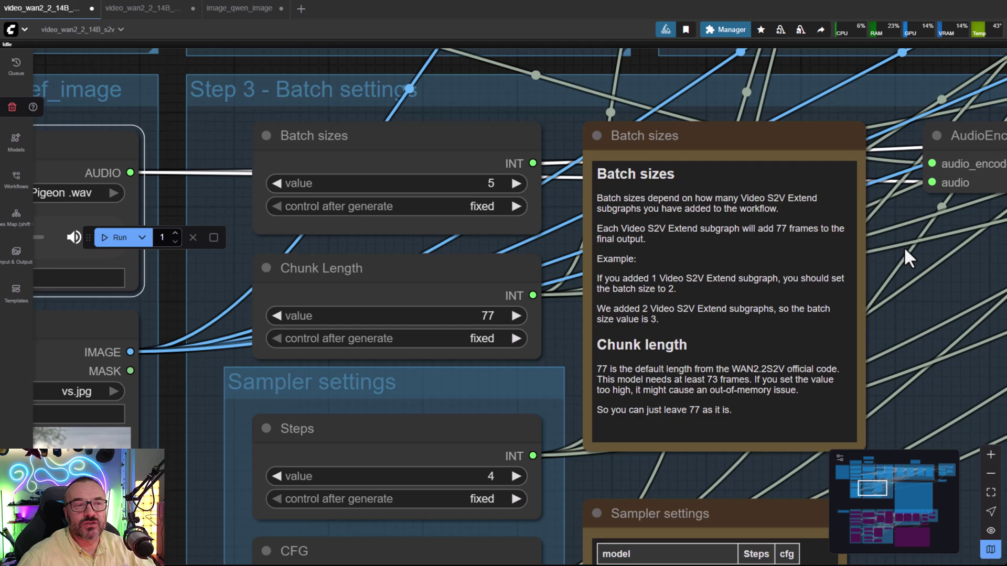
{"action": "scroll", "coordinate": [904, 246], "scroll_direction": "down", "scroll_amount": 5}
{"action": "scroll", "coordinate": [872, 74], "scroll_direction": "down", "scroll_amount": 3}
{"action": "left_click_drag", "start_coordinate": [897, 164], "coordinate": [432, 343]}
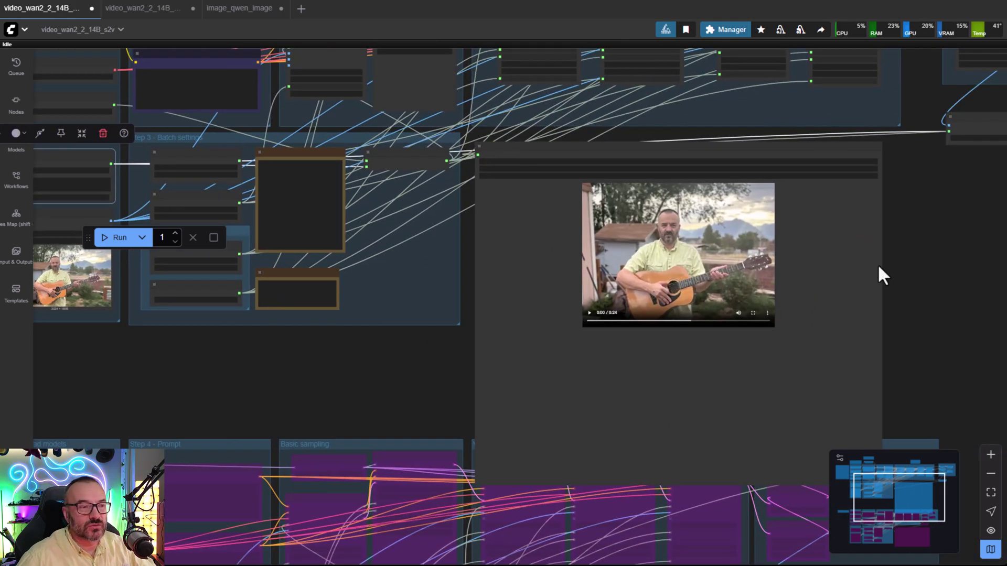
{"action": "scroll", "coordinate": [952, 268], "scroll_direction": "up", "scroll_amount": 7}
{"action": "scroll", "coordinate": [899, 308], "scroll_direction": "left", "scroll_amount": 4}
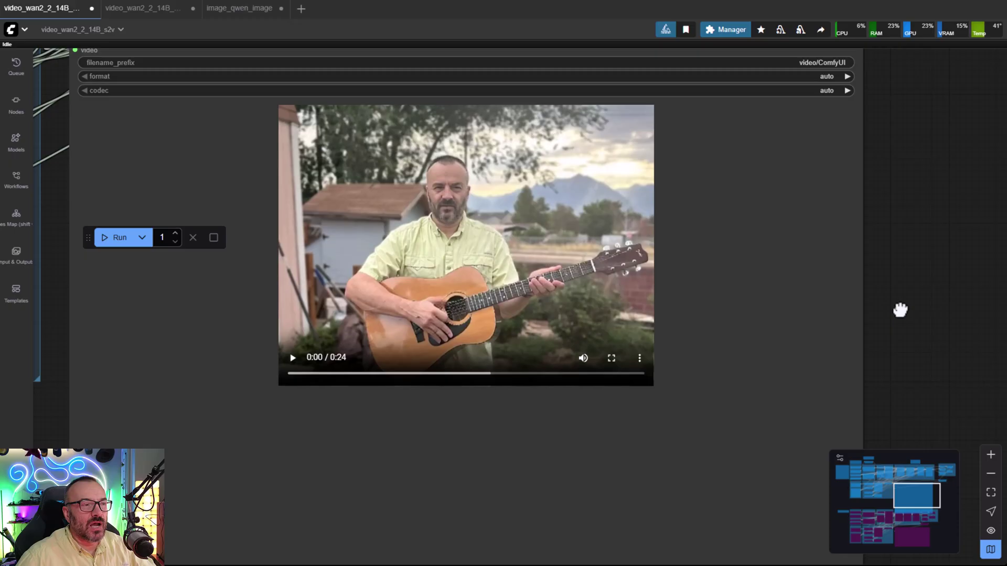
{"action": "left_click_drag", "start_coordinate": [928, 267], "coordinate": [971, 274]}
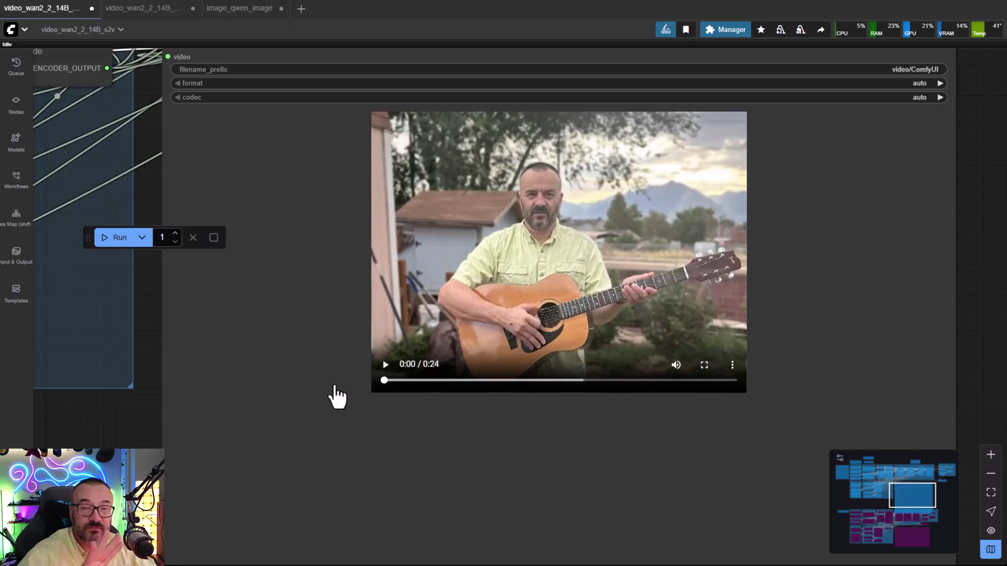
{"action": "left_click", "coordinate": [386, 366]}
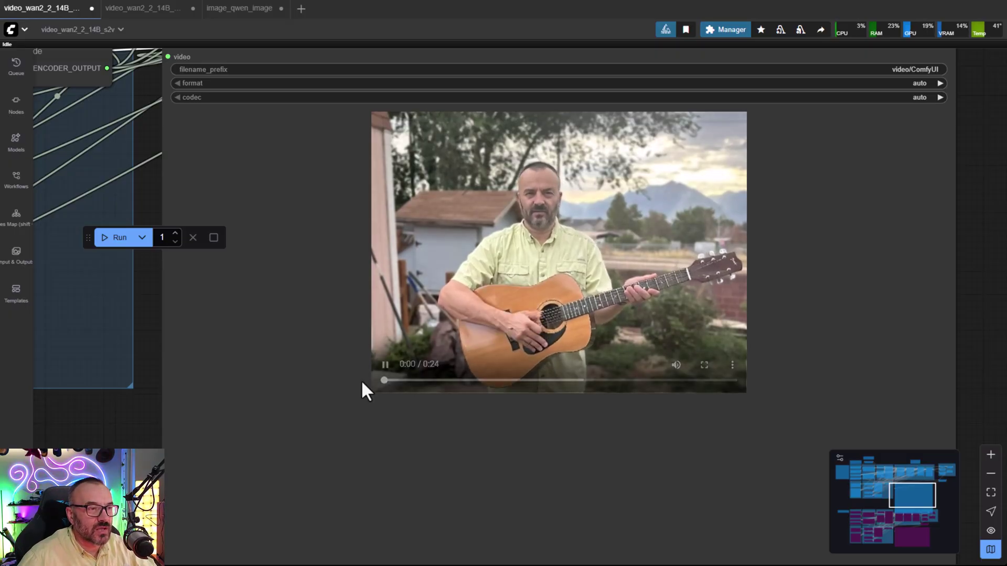
{"action": "left_click", "coordinate": [385, 365]}
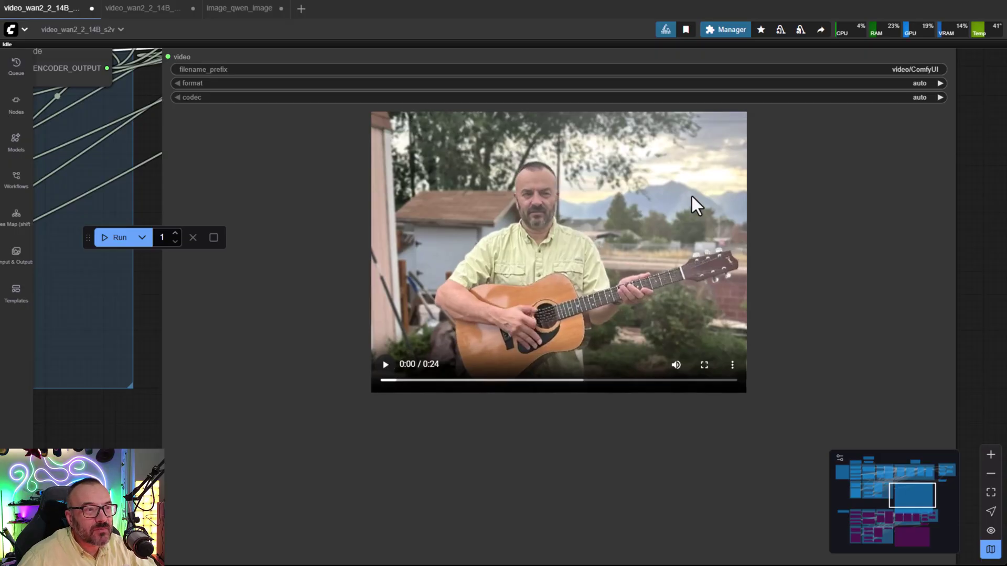
{"action": "scroll", "coordinate": [945, 215], "scroll_direction": "up", "scroll_amount": 4}
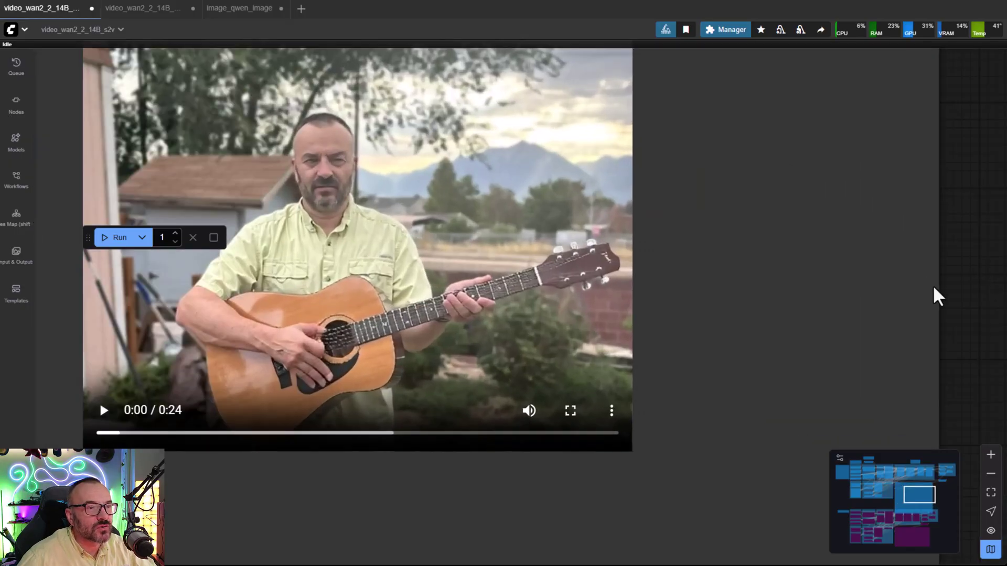
{"action": "scroll", "coordinate": [191, 467], "scroll_direction": "left", "scroll_amount": 3}
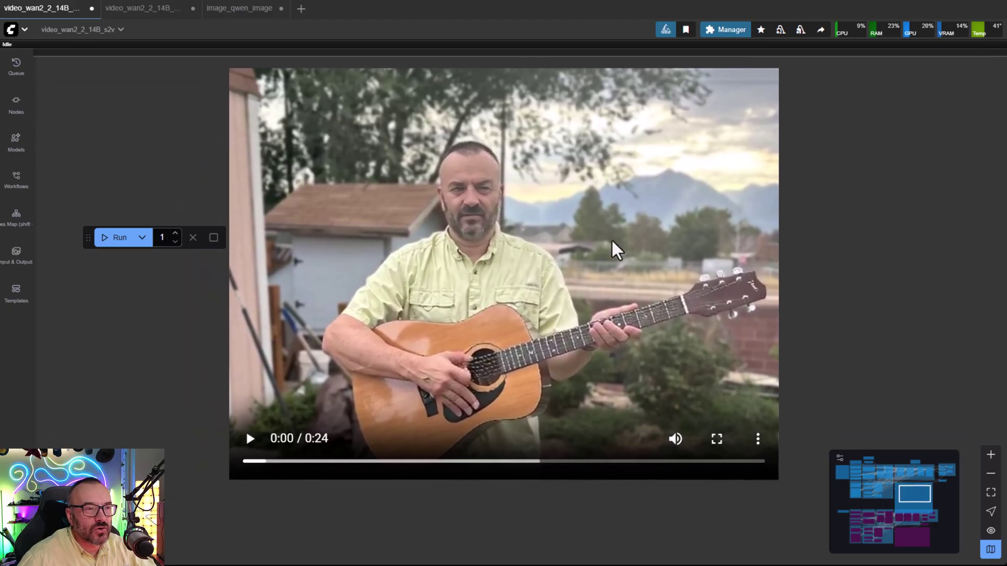
Step: Scrub the Save Video clip to its 0:24 end, back to 0:00, and forward again
{"action": "left_click_drag", "start_coordinate": [263, 461], "coordinate": [764, 472]}
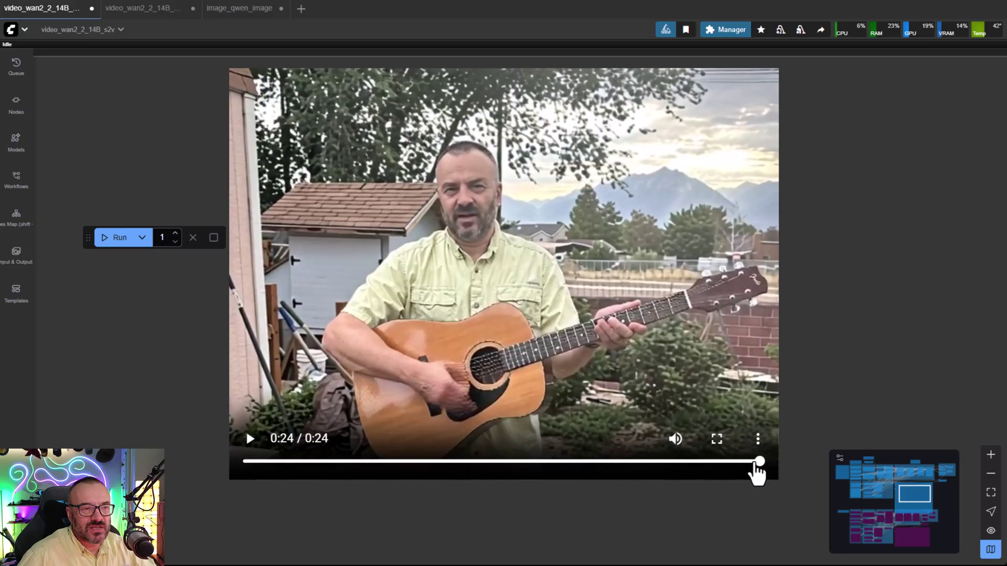
{"action": "left_click_drag", "start_coordinate": [759, 462], "coordinate": [228, 464]}
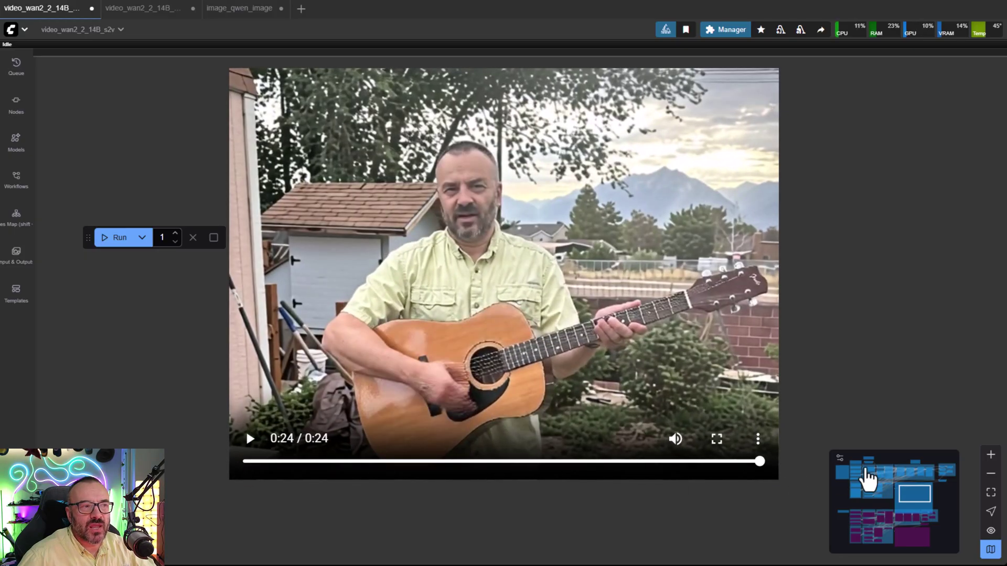
{"action": "left_click_drag", "start_coordinate": [758, 462], "coordinate": [258, 492]}
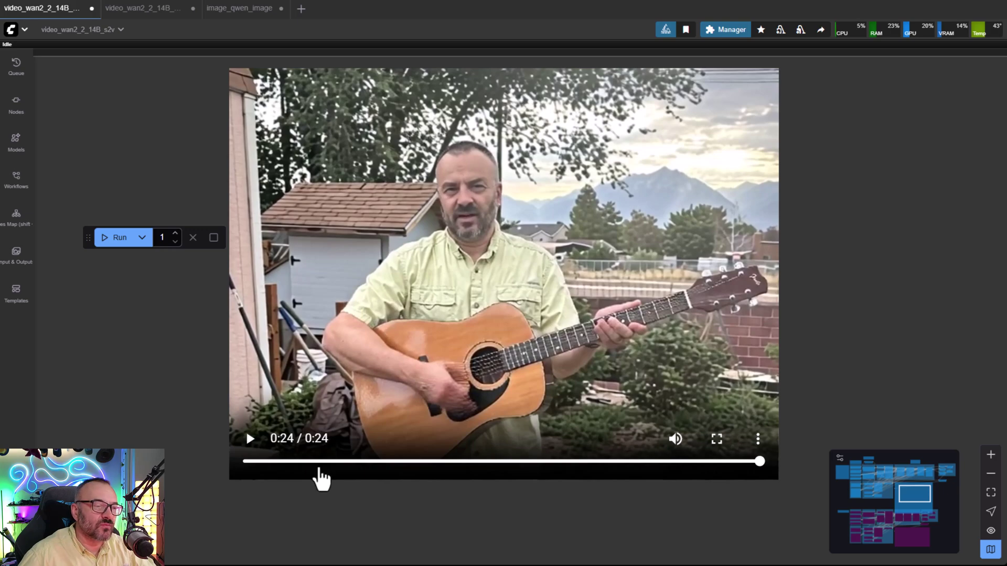
Step: Scrub the clip, mute its sound, and play it from about 0:05
{"action": "left_click_drag", "start_coordinate": [322, 476], "coordinate": [290, 466]}
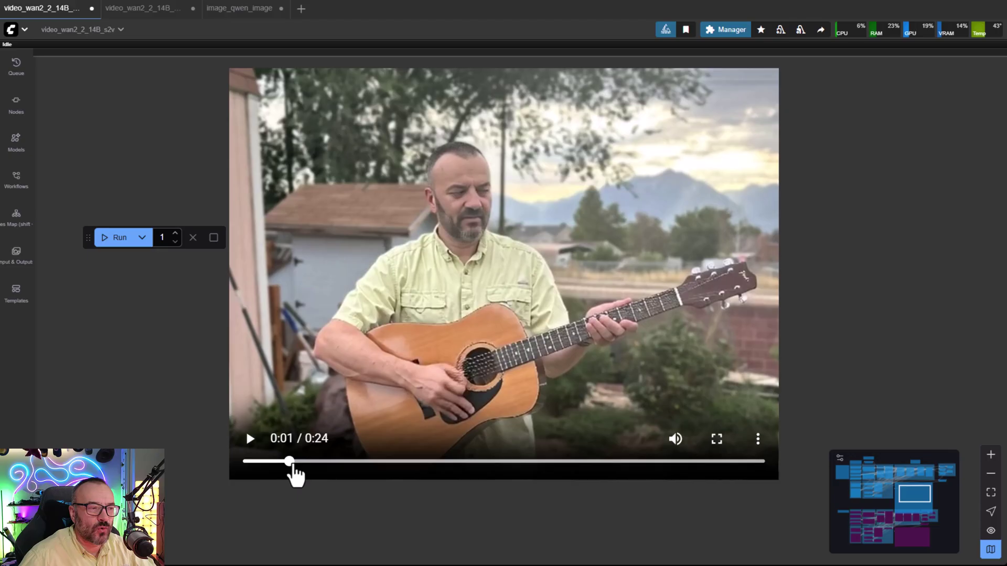
{"action": "left_click_drag", "start_coordinate": [294, 472], "coordinate": [553, 466]}
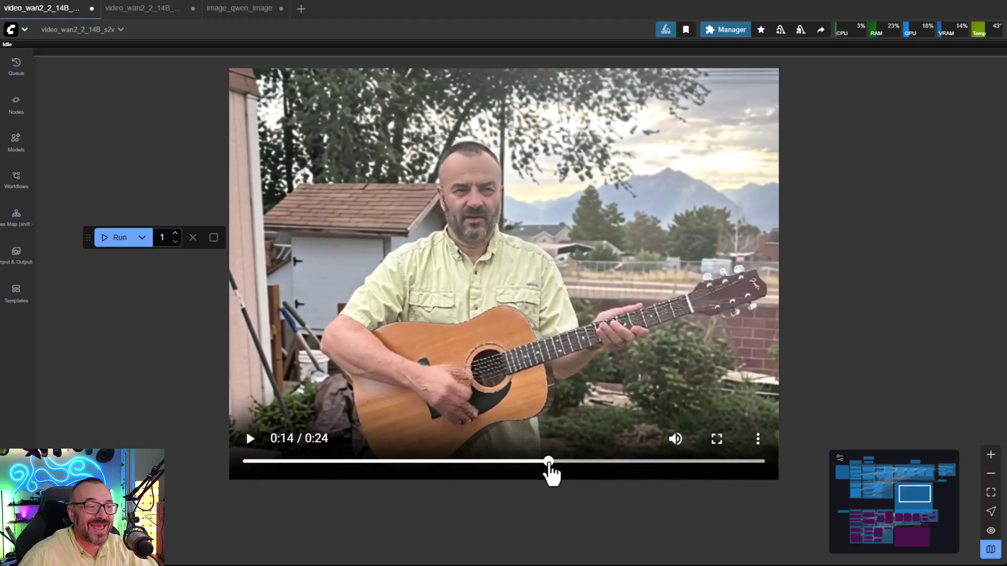
{"action": "left_click_drag", "start_coordinate": [551, 462], "coordinate": [486, 463]}
{"action": "left_click", "coordinate": [675, 438]}
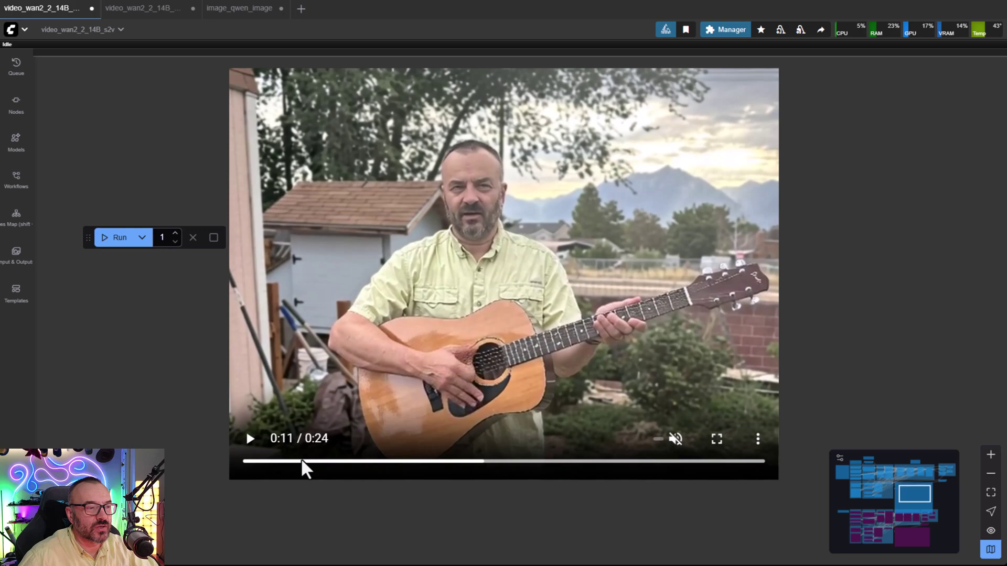
{"action": "left_click", "coordinate": [360, 463]}
{"action": "left_click", "coordinate": [257, 443]}
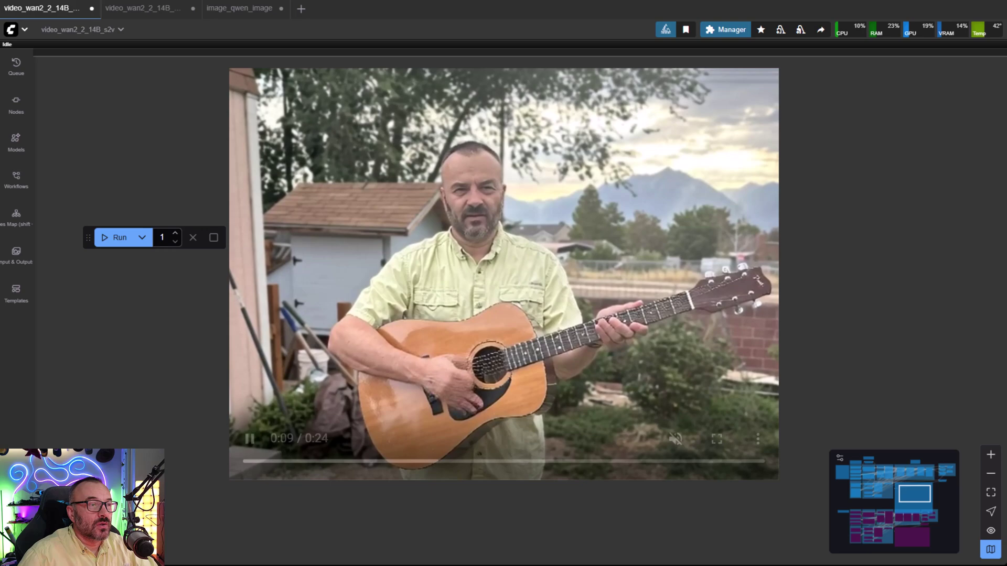
Step: Keep watching the muted guitar clip play on in the Save Video player
{"action": "mouse_move", "coordinate": [237, 364]}
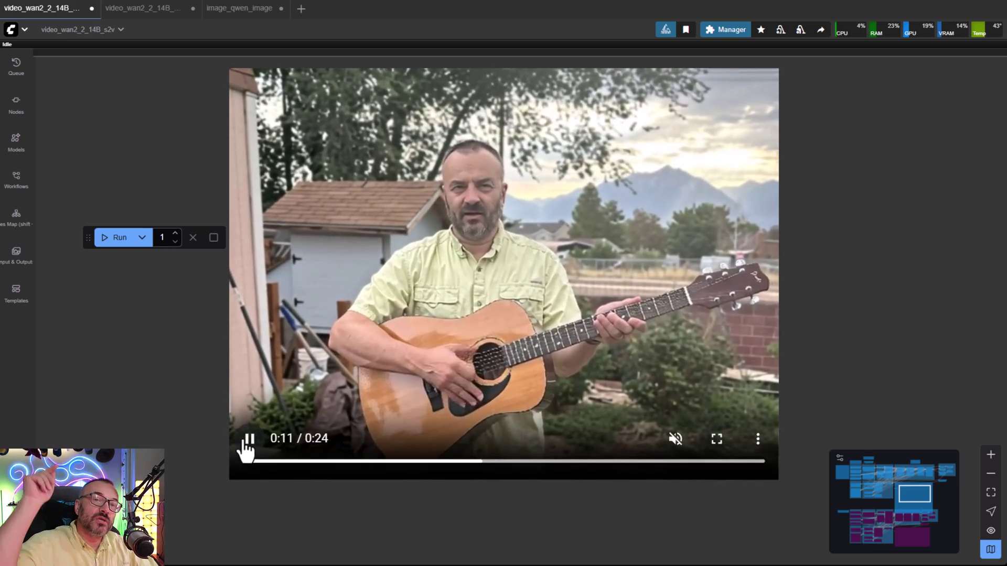